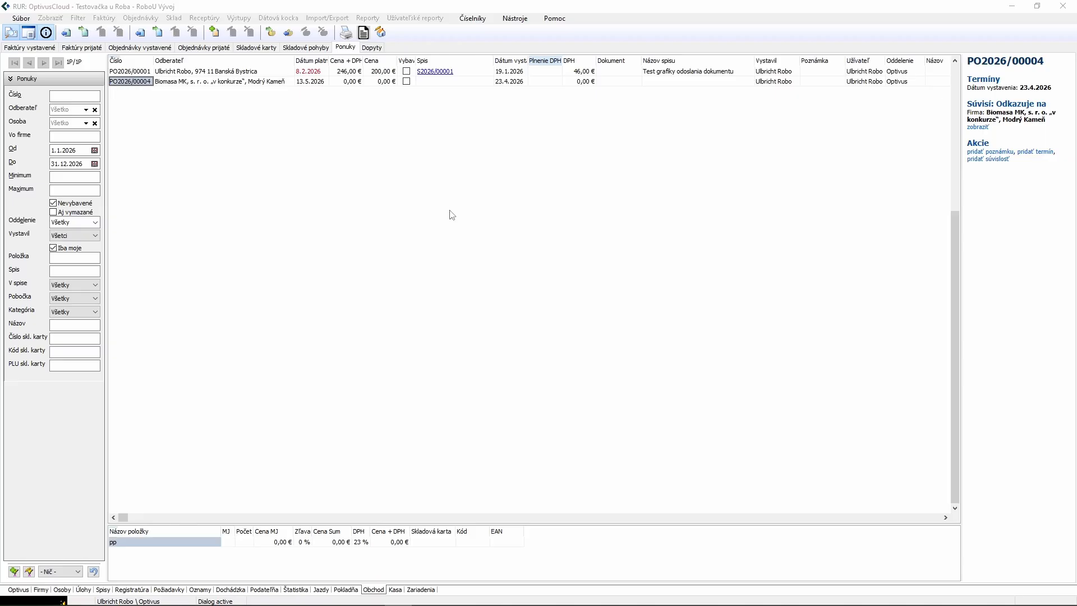
Open the dsPonukaSK data structure from the list of data structures and read its description
left_click(474, 20)
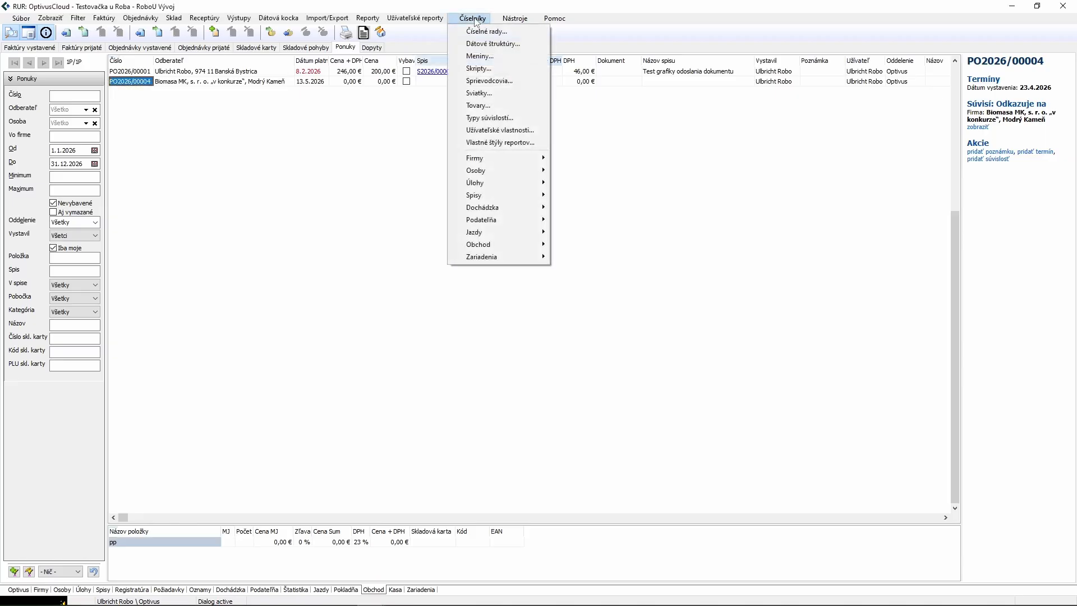
left_click(496, 45)
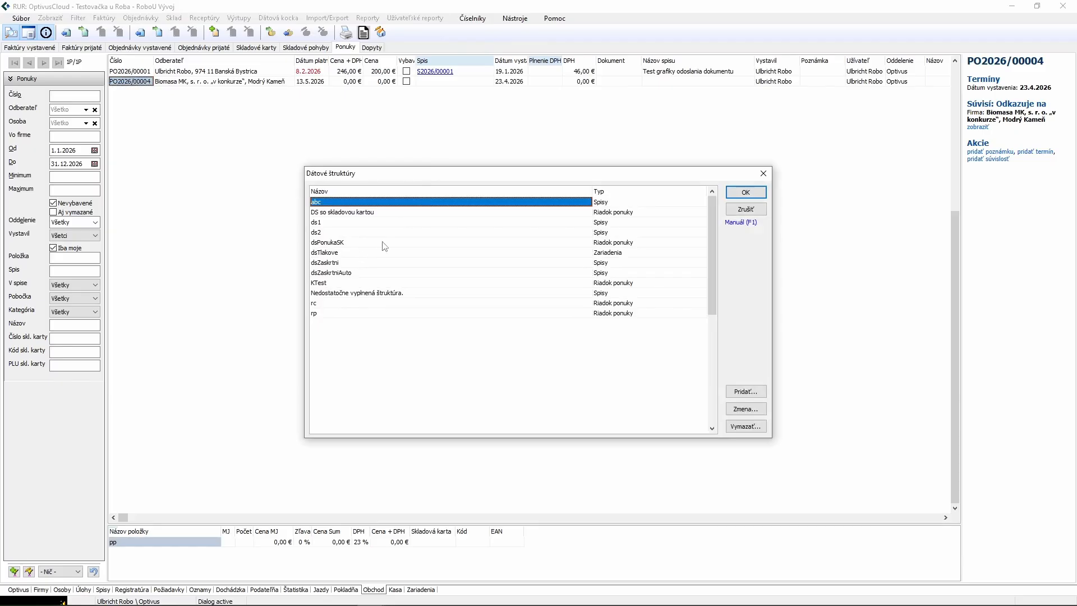
left_click(384, 243)
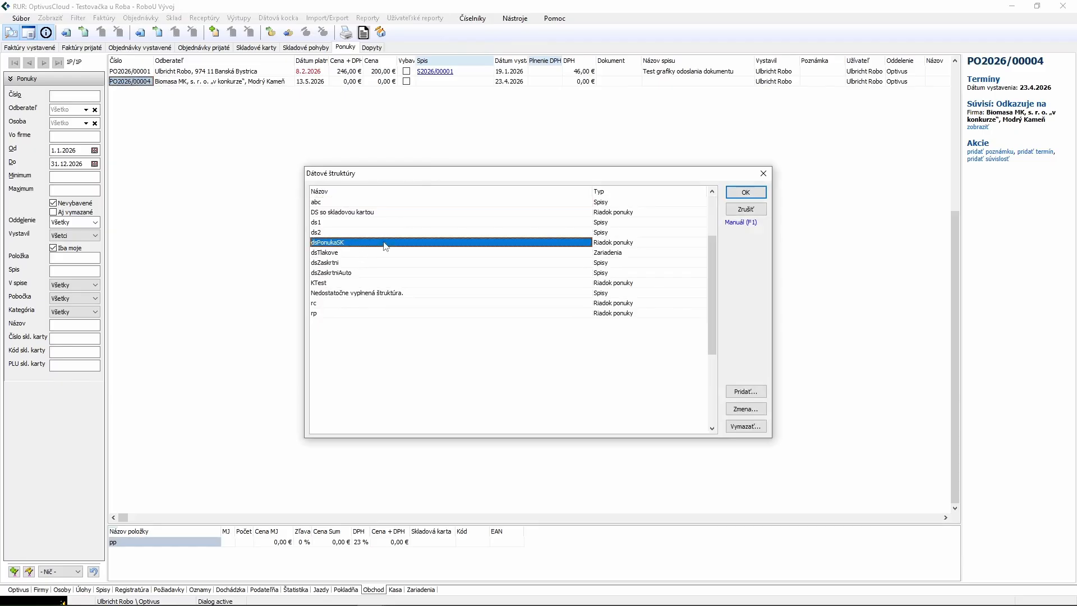
double_click(385, 244)
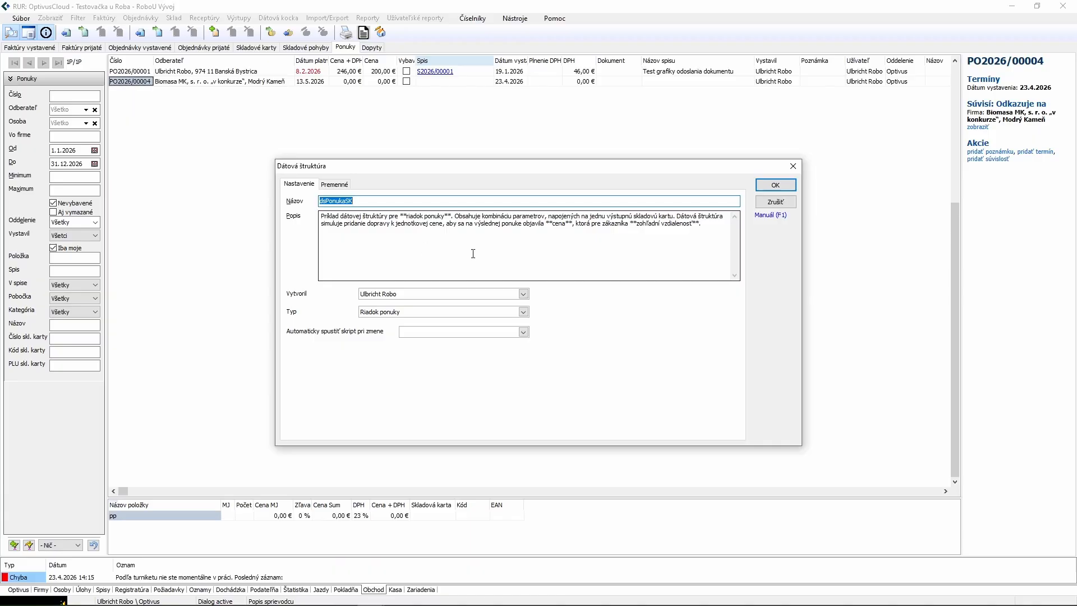
left_click_drag(552, 224, 677, 224)
left_click(598, 243)
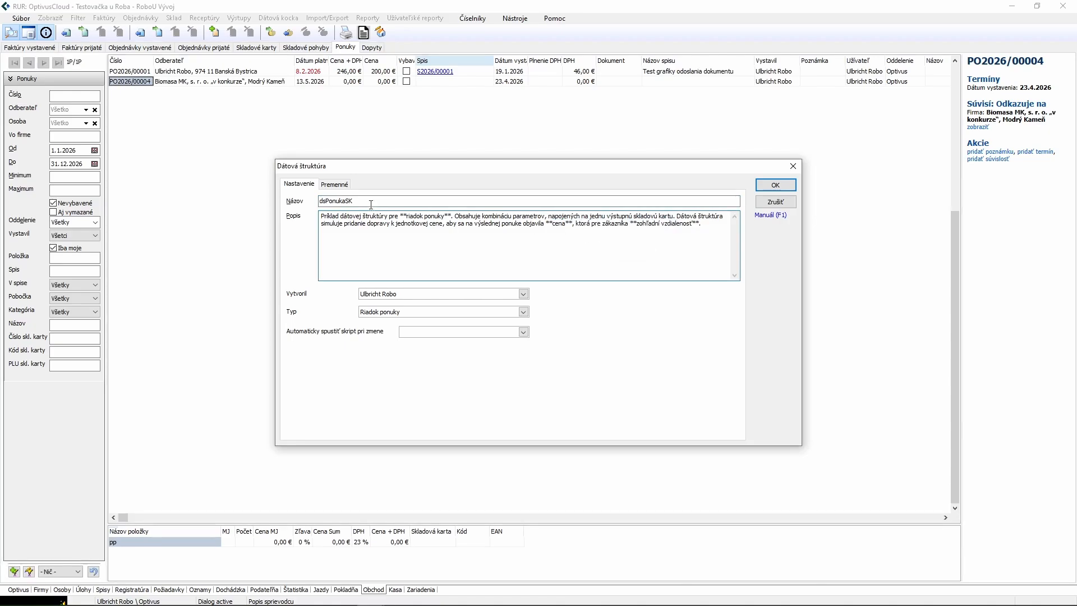
Examine the descriptions of the structure's variables ndo, nza, mj, jce, vzd, pc and tech
left_click(339, 186)
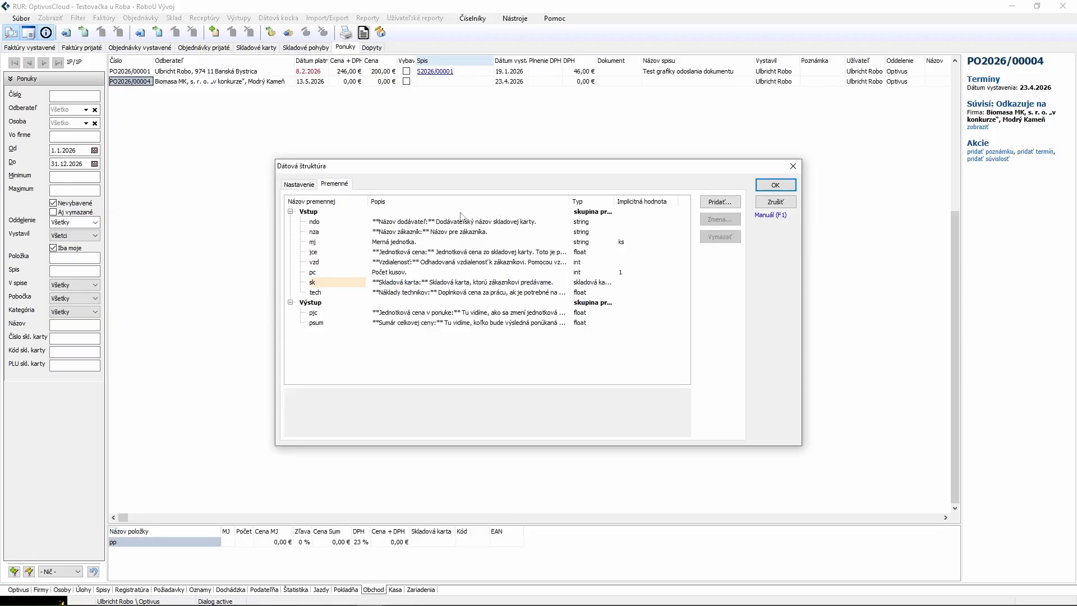
left_click(510, 224)
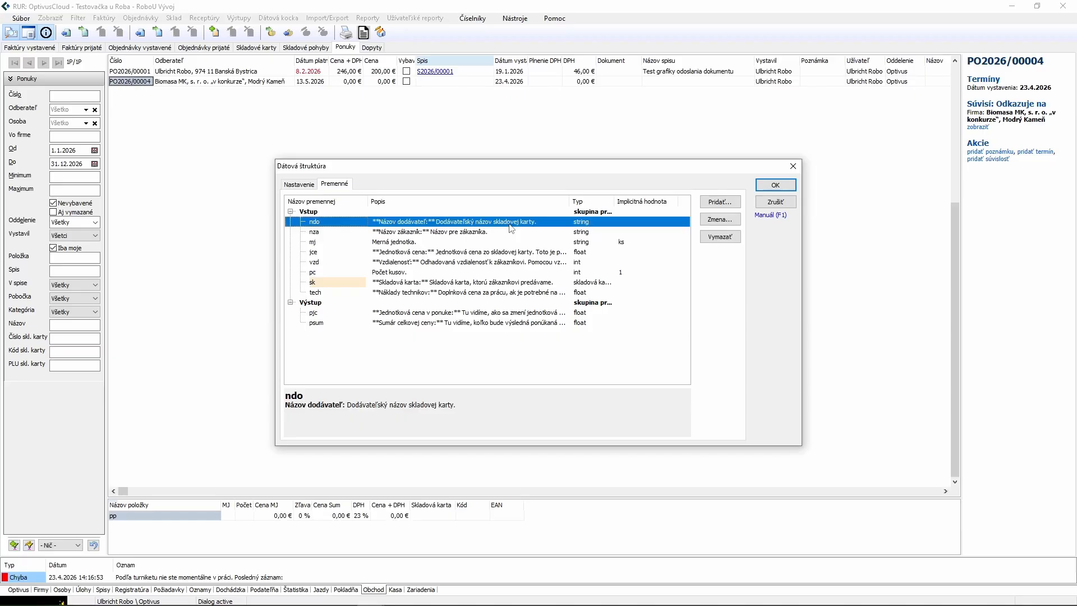
left_click(495, 235)
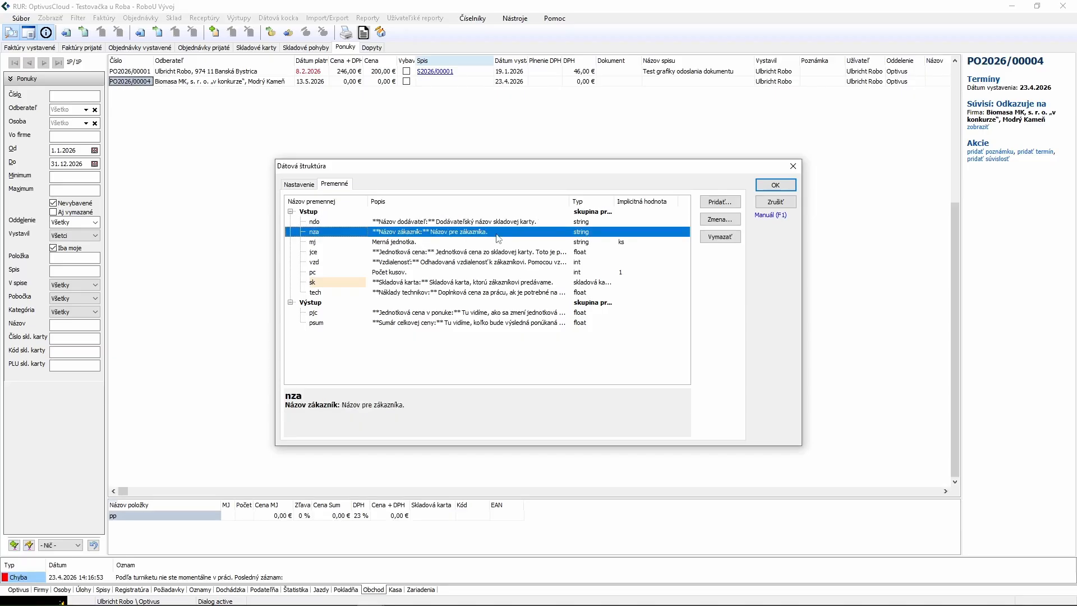
left_click(430, 244)
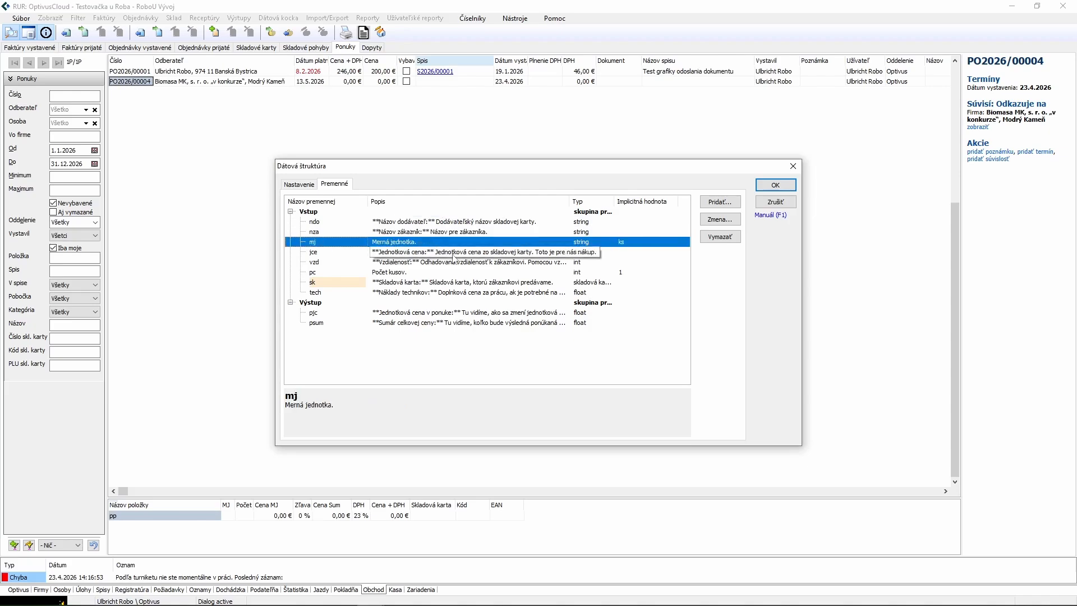
left_click(452, 254)
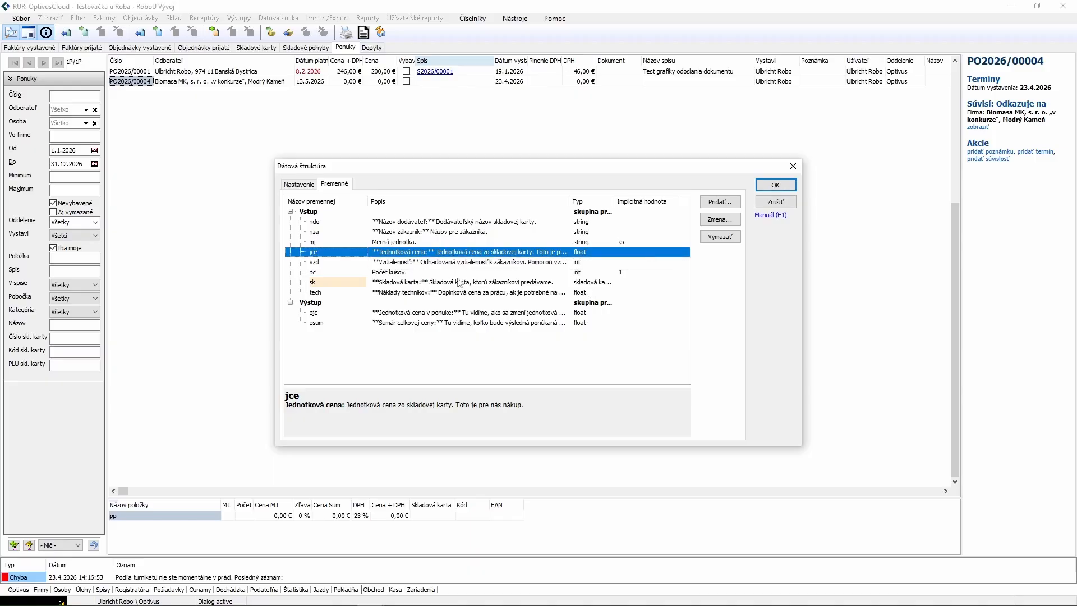
left_click(442, 263)
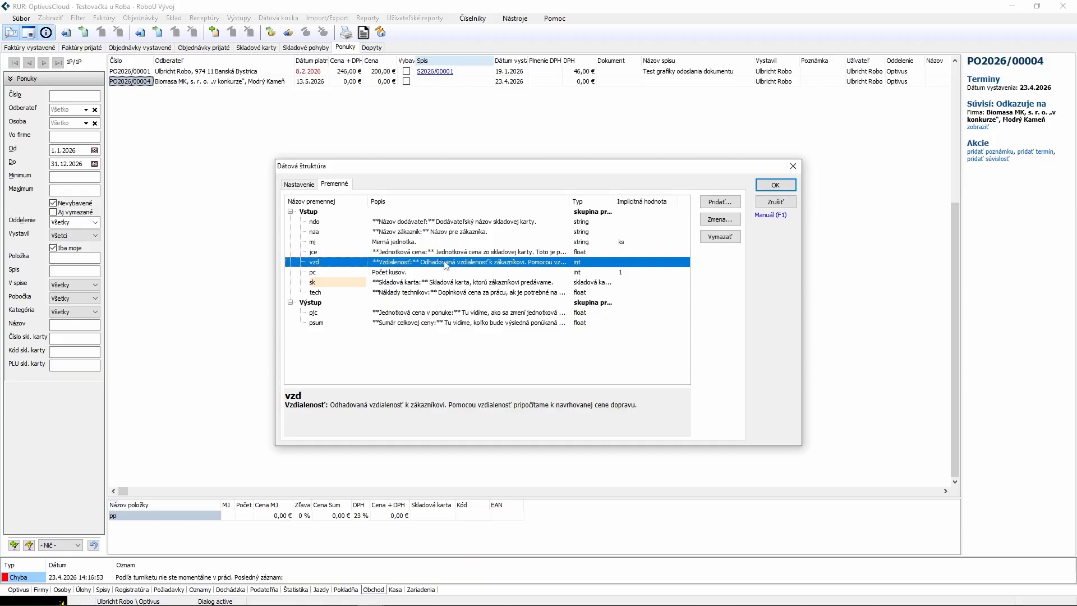
left_click(432, 273)
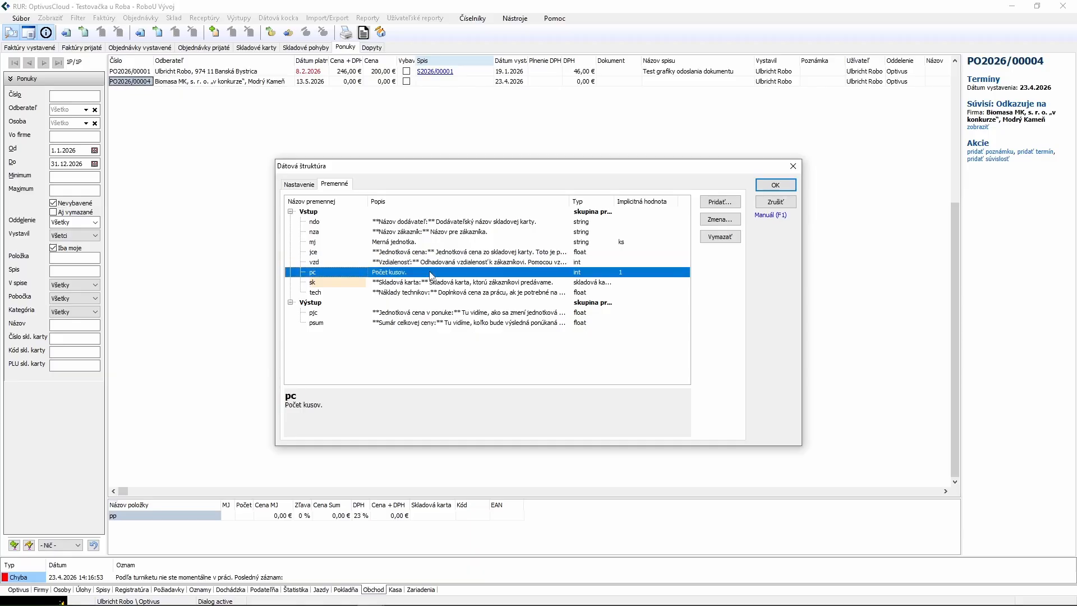
left_click(452, 295)
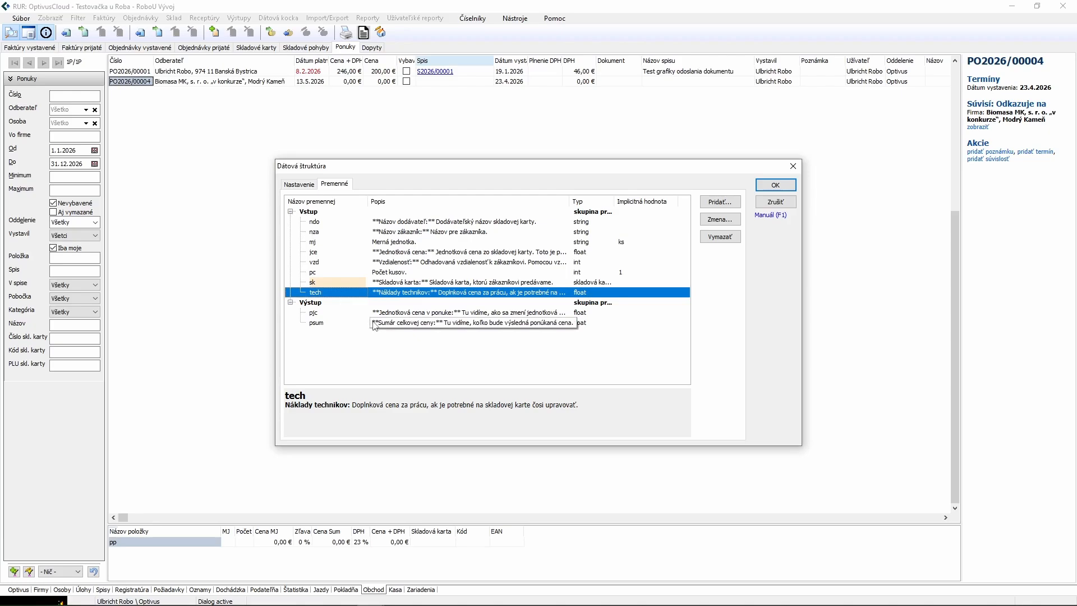
Open the sk variable's definition and review the available variable types without changing the type
left_click(491, 283)
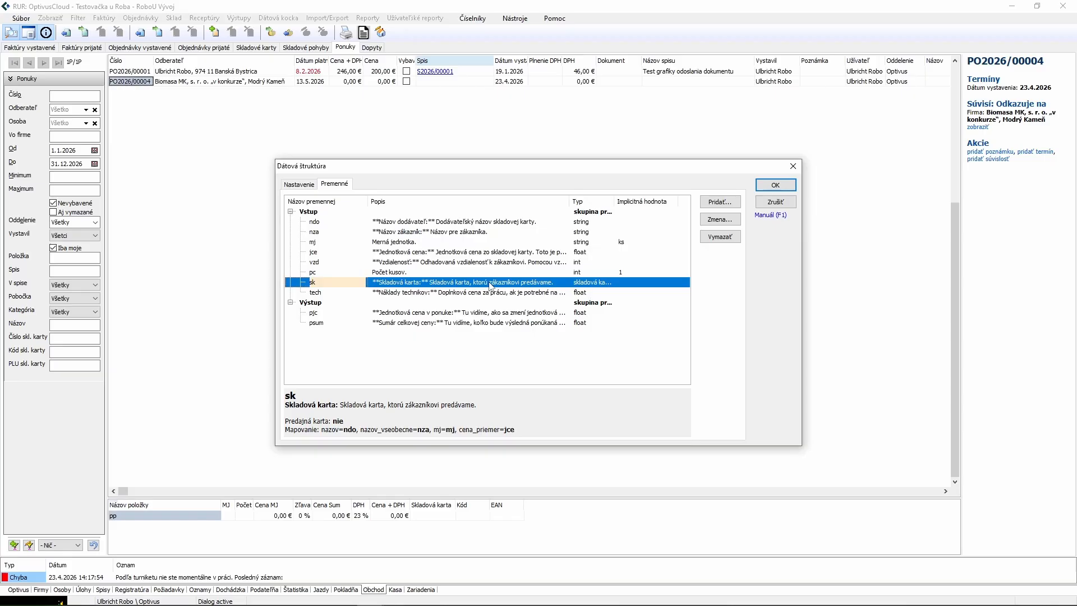
double_click(489, 284)
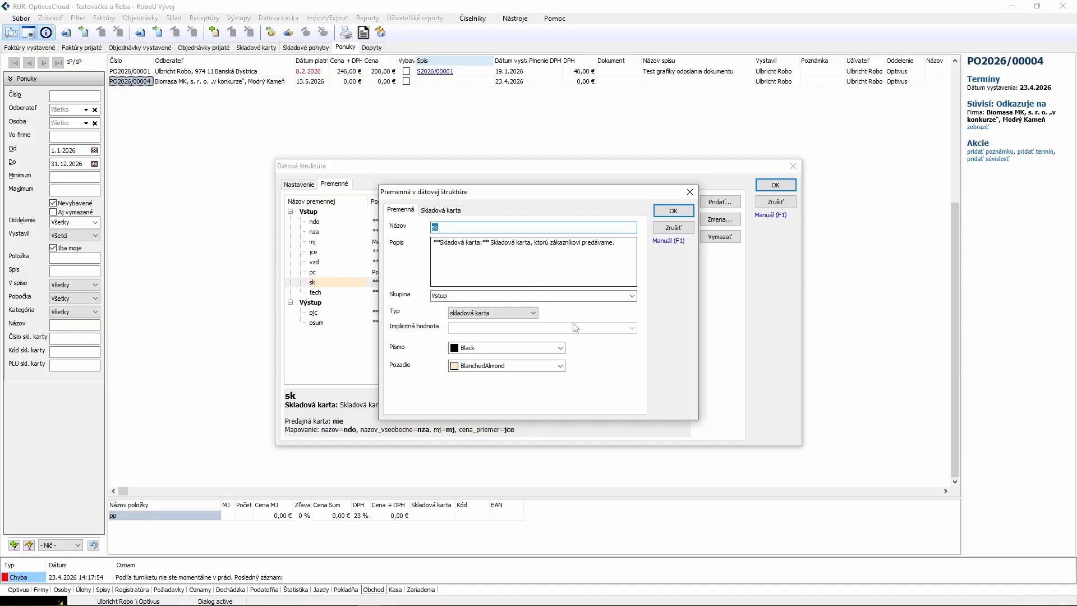
left_click(534, 313)
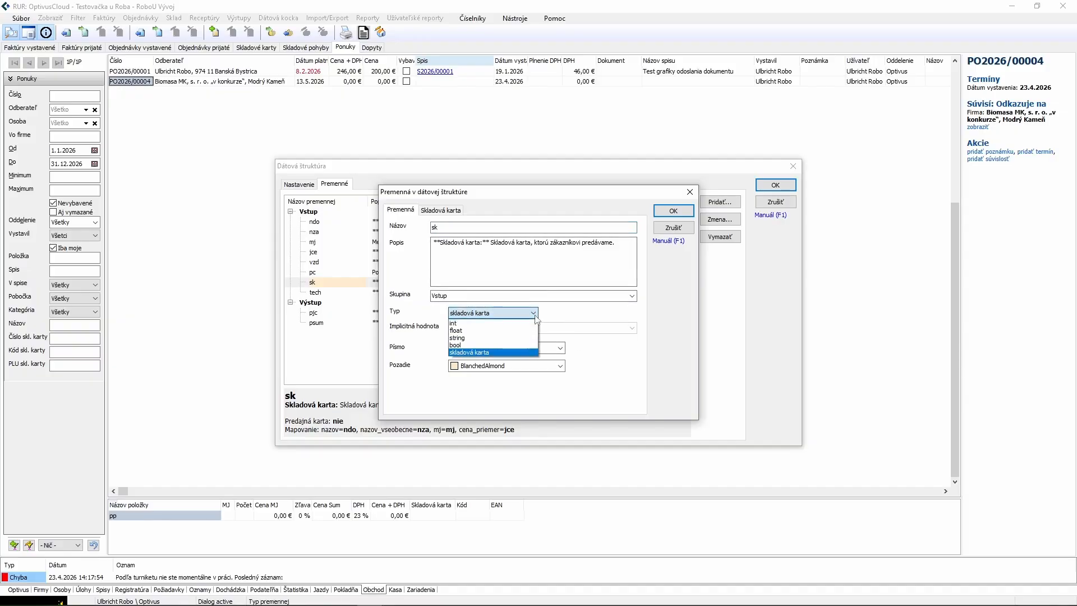
left_click(536, 317)
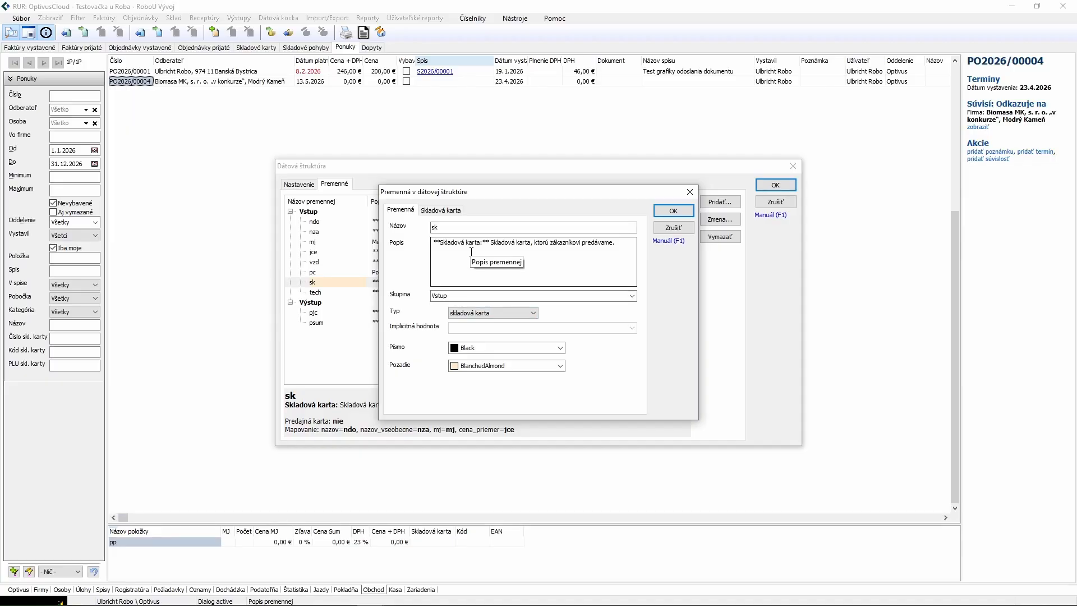
Inspect the sk variable's stock card mapping, then close the variable, the structure and the structure list without saving
left_click(441, 210)
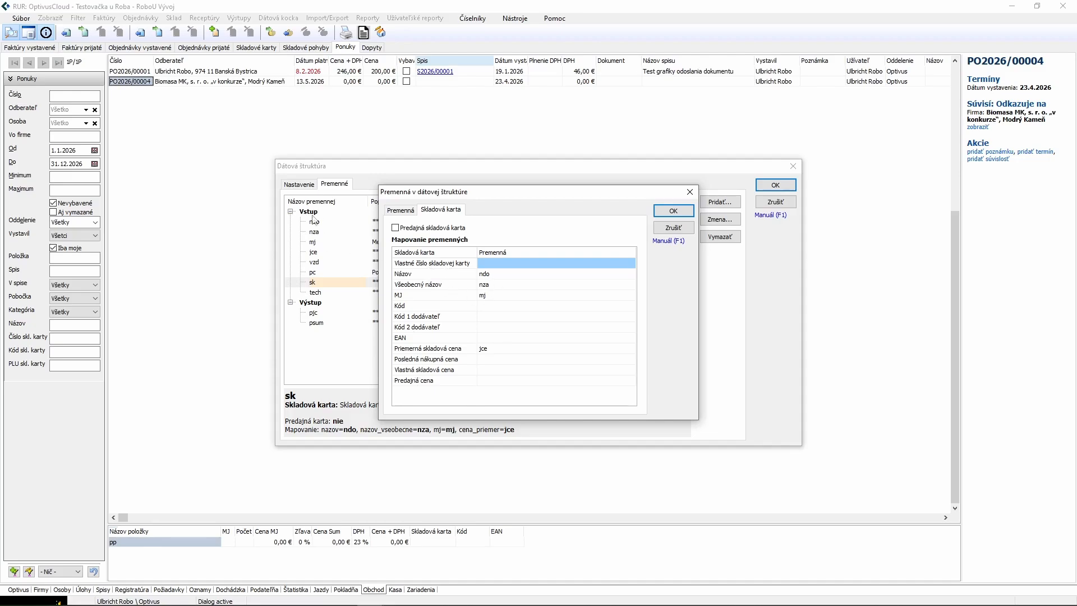
left_click(533, 275)
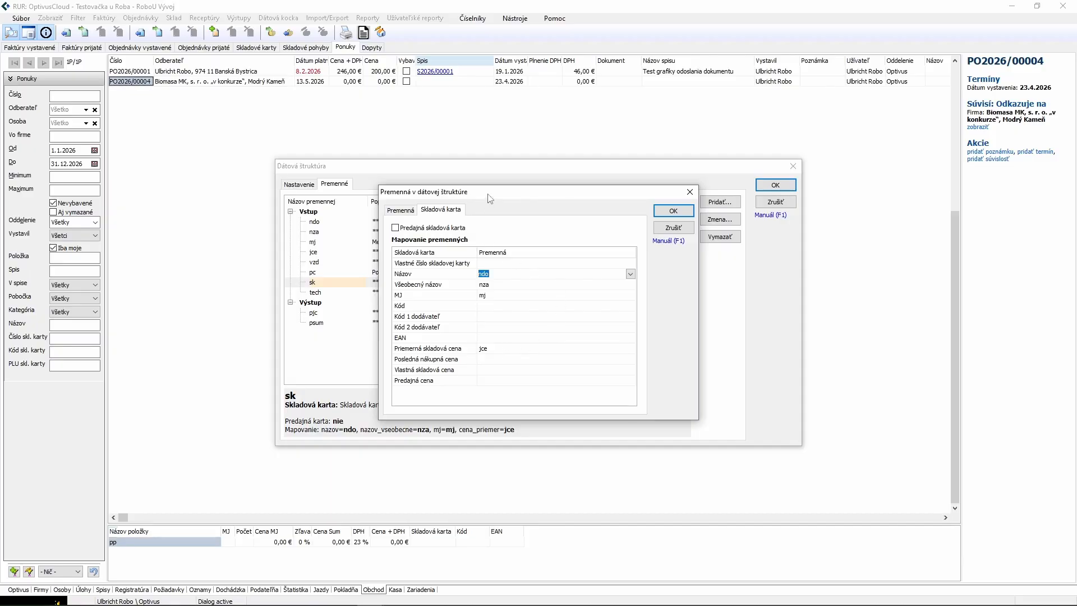
left_click_drag(490, 201, 602, 179)
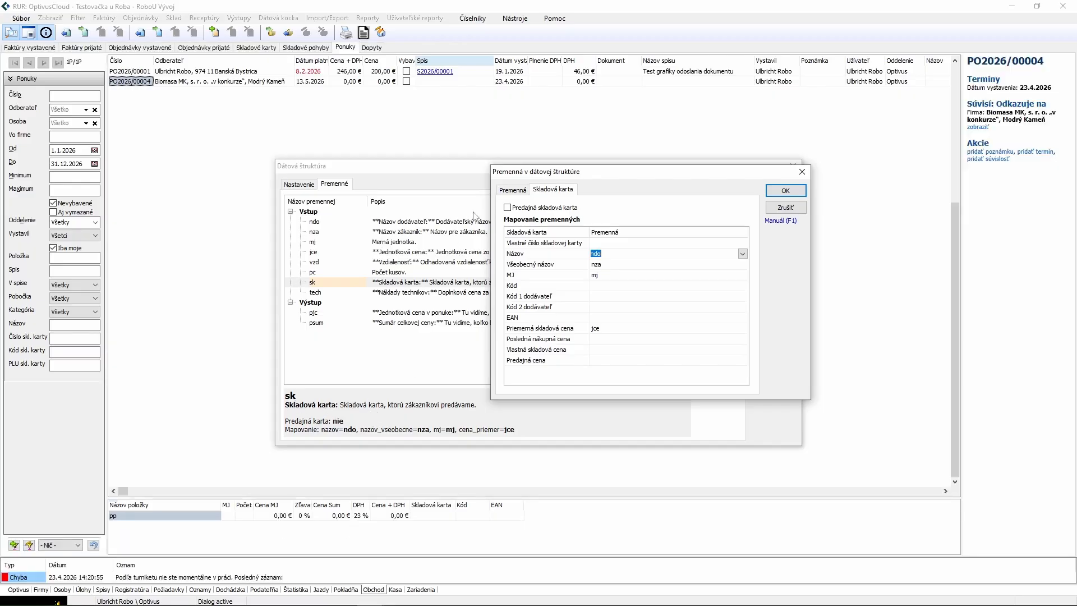
left_click(506, 192)
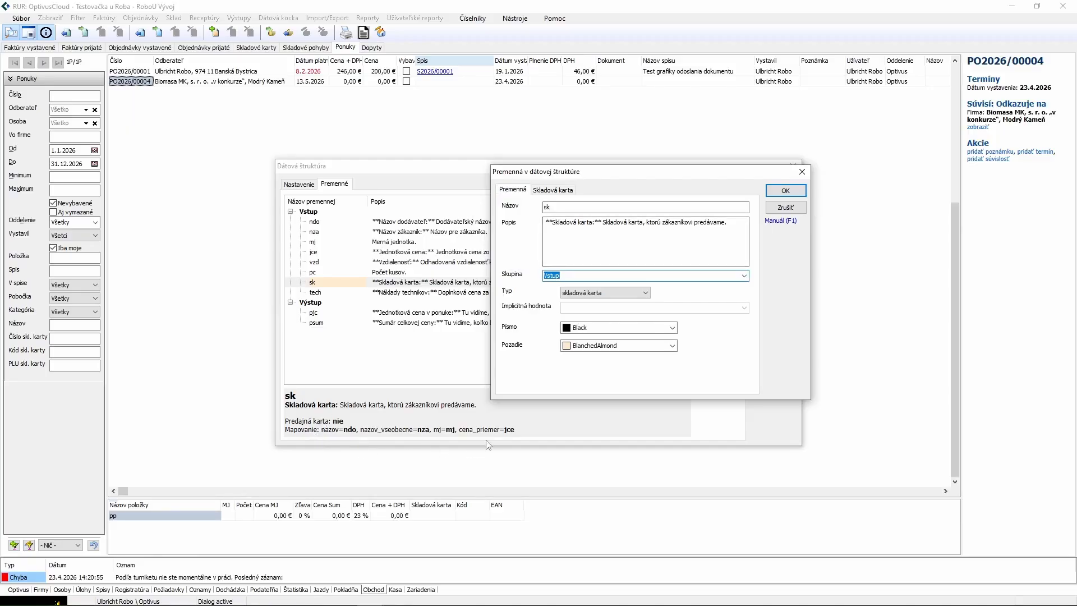
left_click(787, 208)
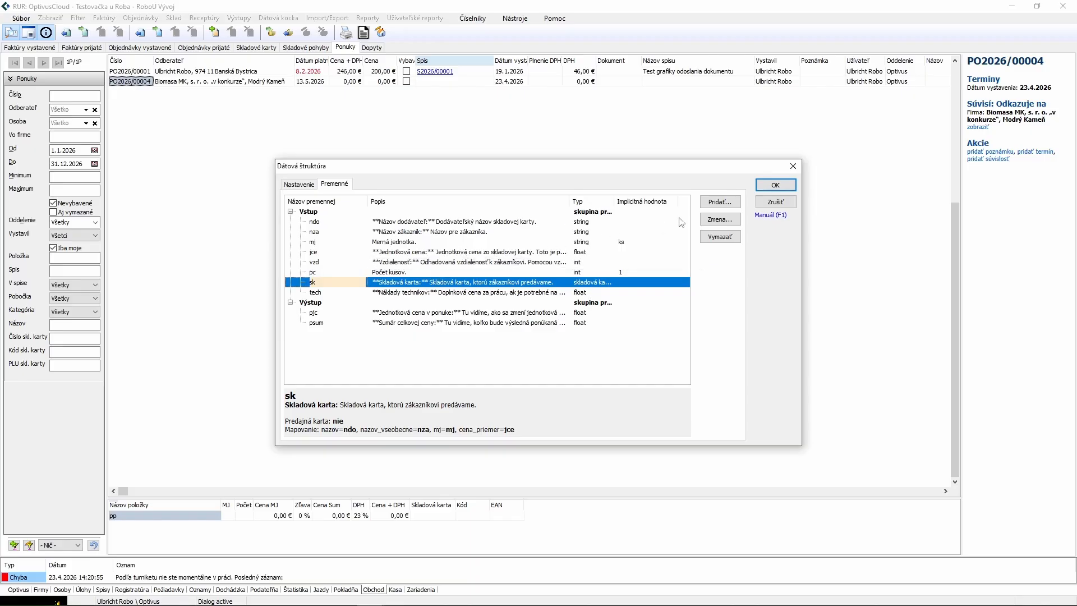
left_click(770, 204)
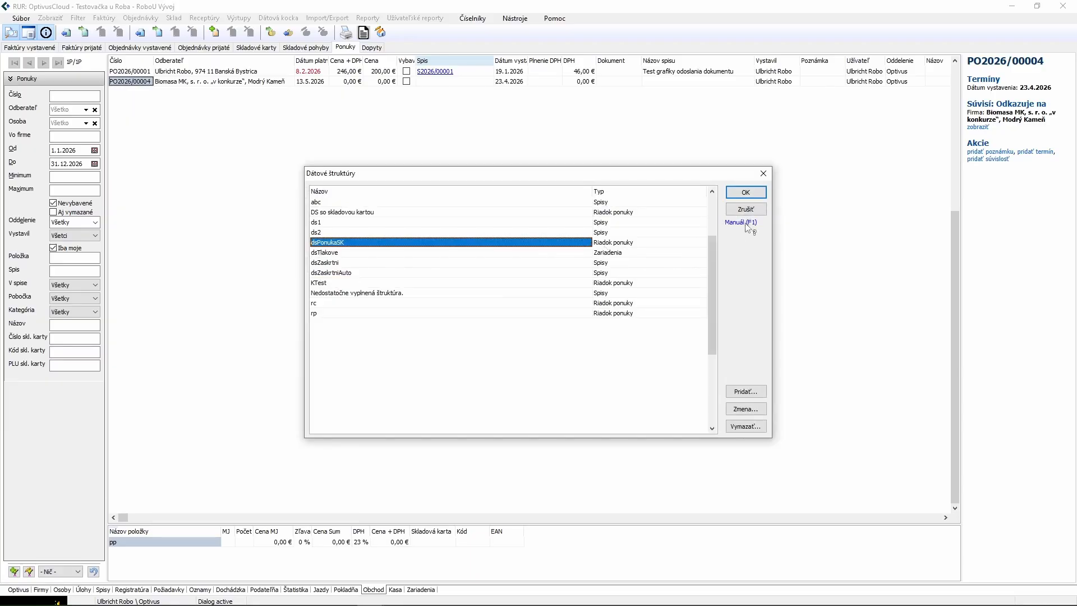
left_click(761, 211)
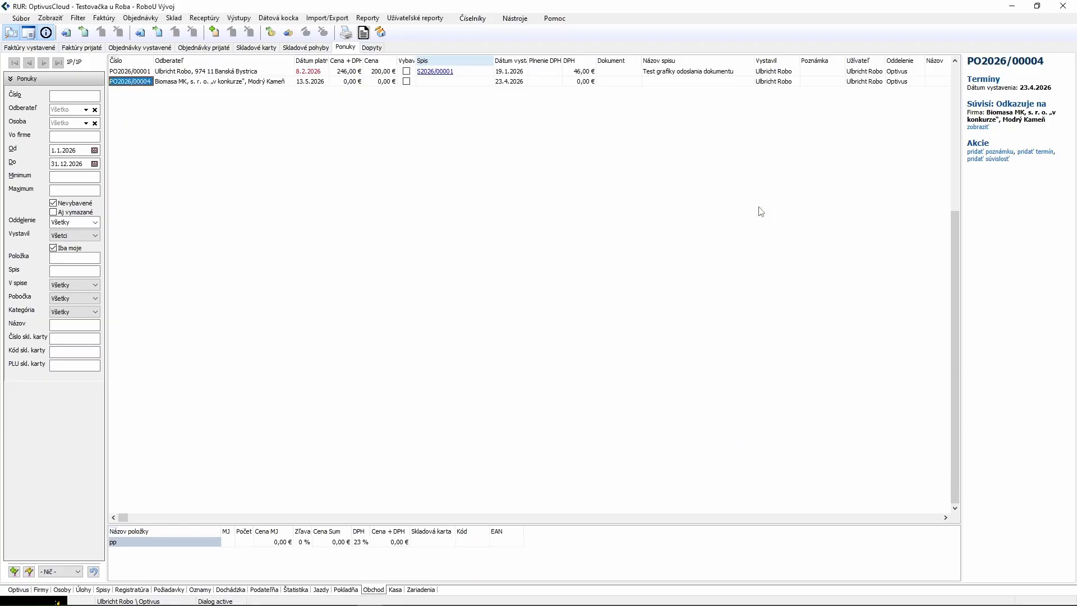
Create a new quote and start adding an item to it
right_click(304, 155)
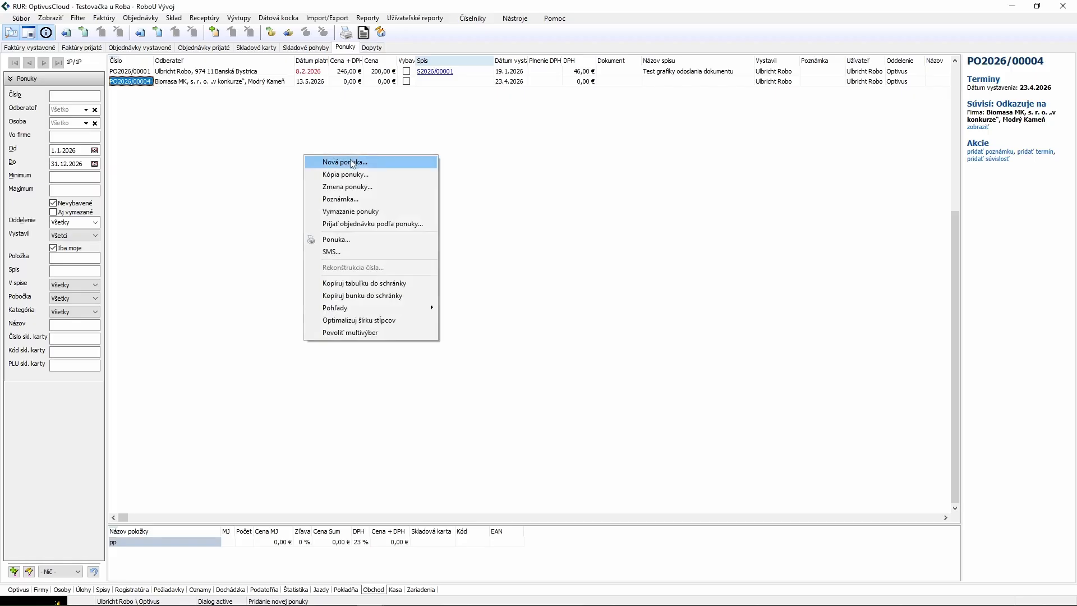
left_click(348, 162)
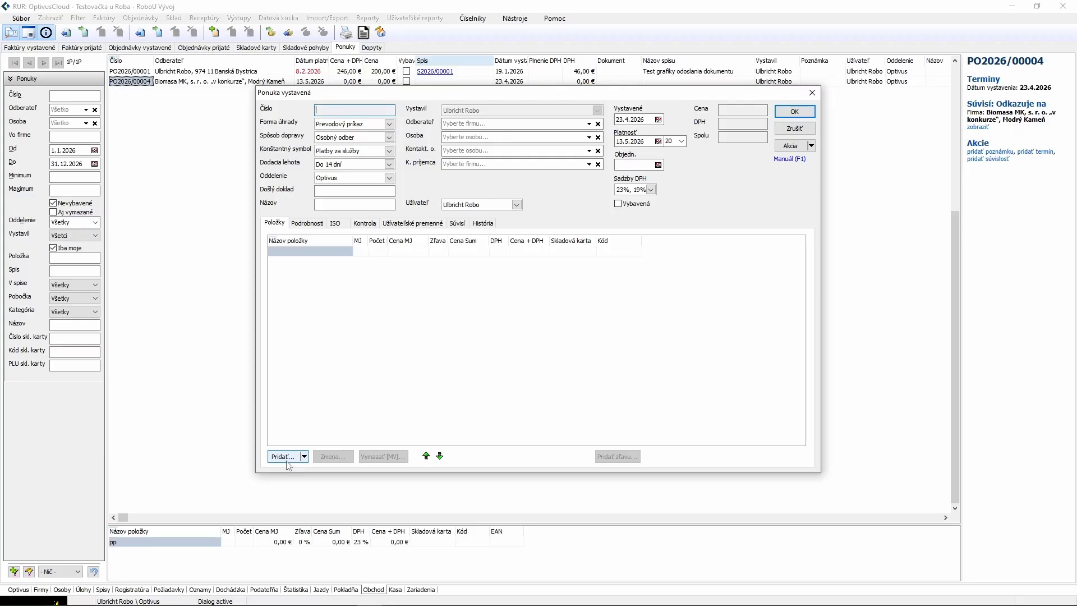
left_click(287, 461)
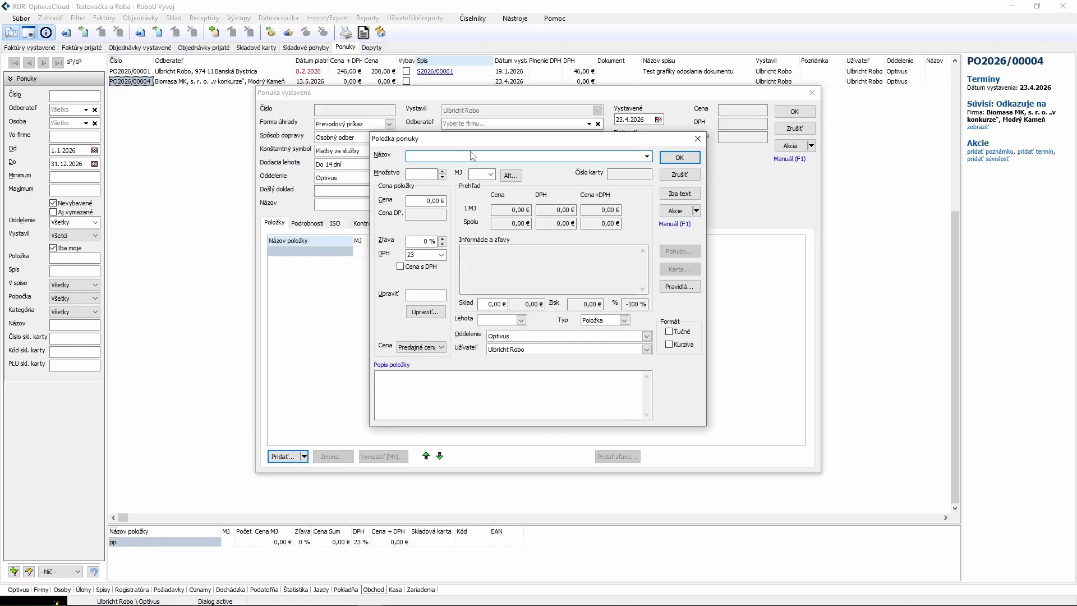
Add the dsPonukaSK data structure to the quote item's rules
left_click(679, 286)
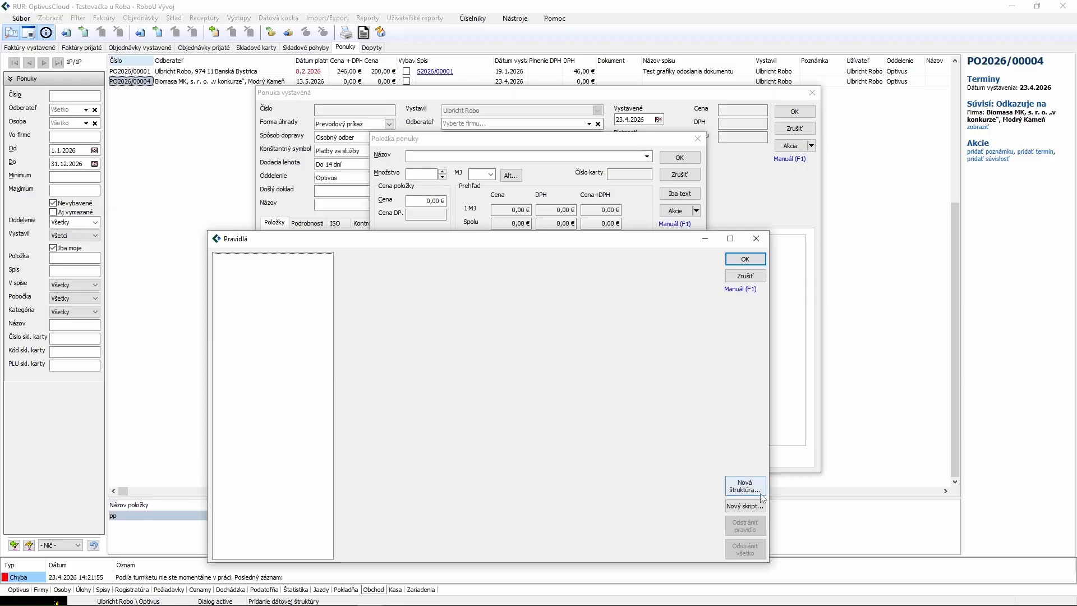
left_click(750, 491)
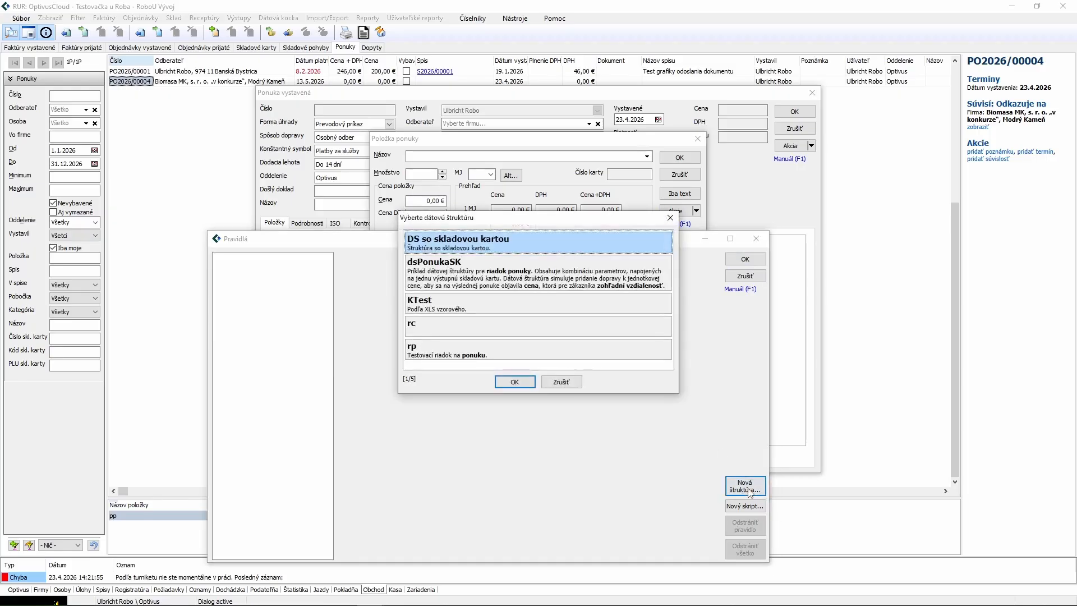
left_click(498, 285)
left_click(515, 383)
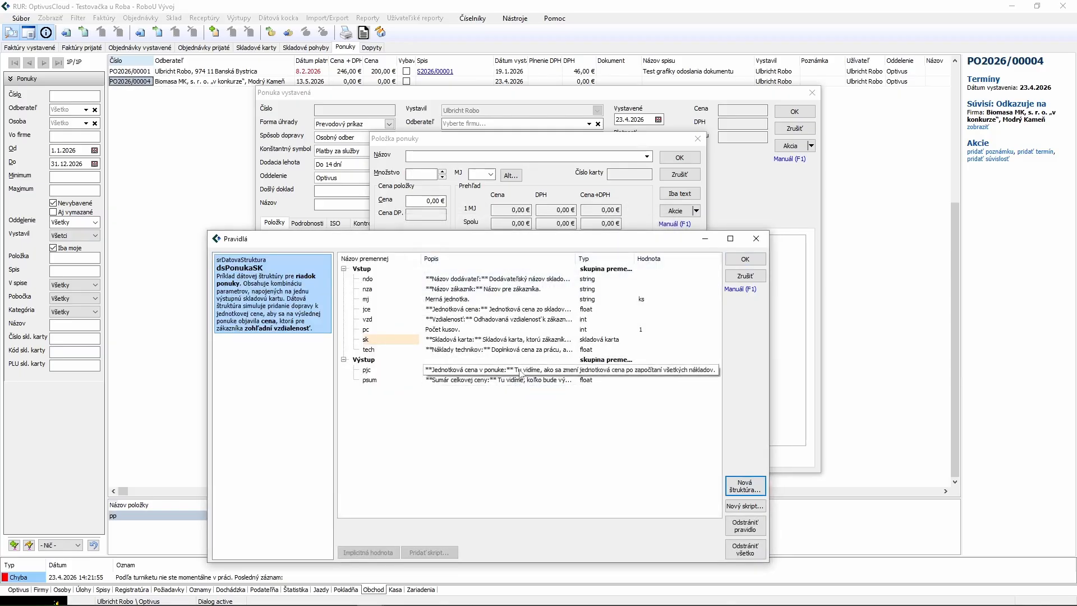
Review the values of the jce, mj, pc, nza and sk variables in the item's rules
left_click(681, 309)
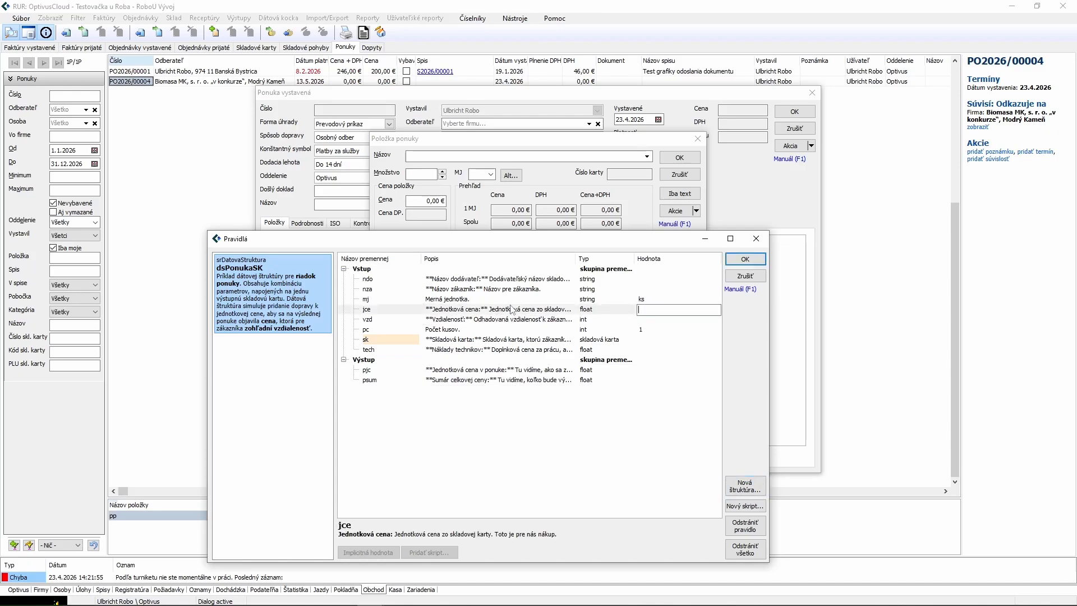
key("Up")
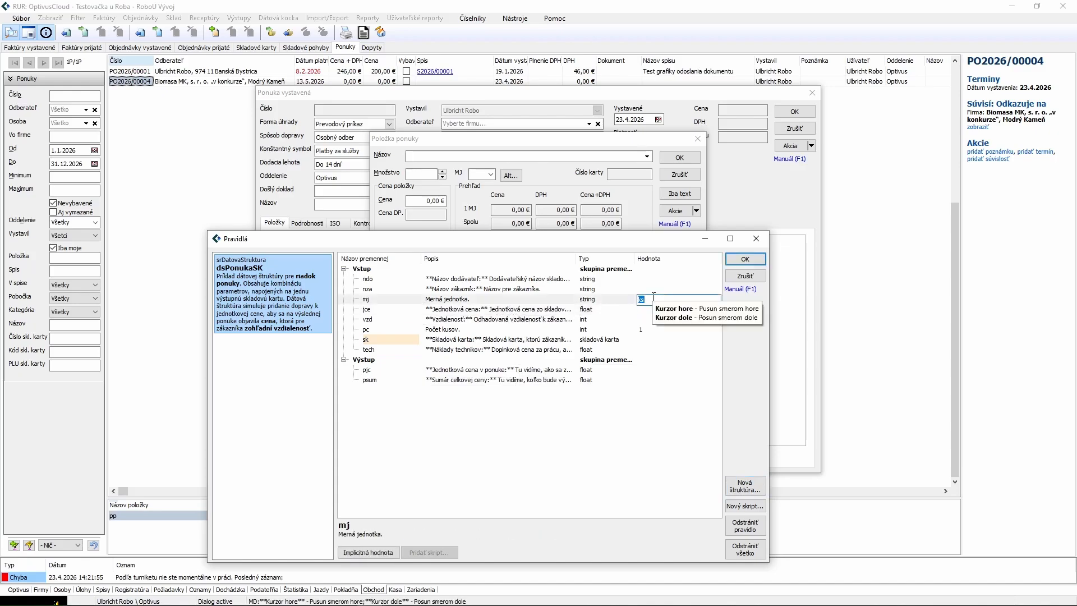
left_click(653, 331)
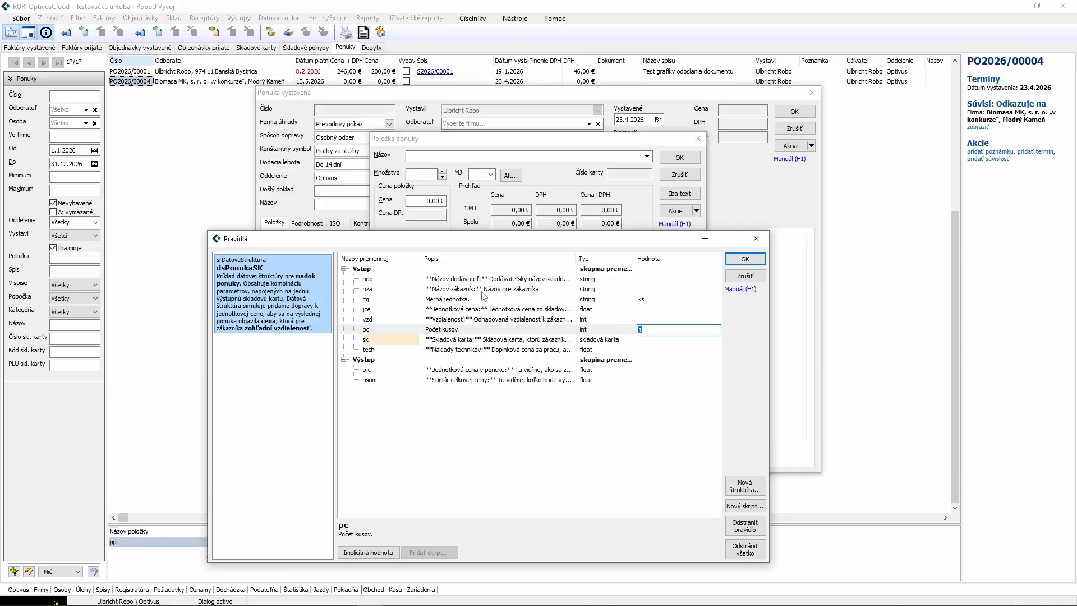
left_click(481, 290)
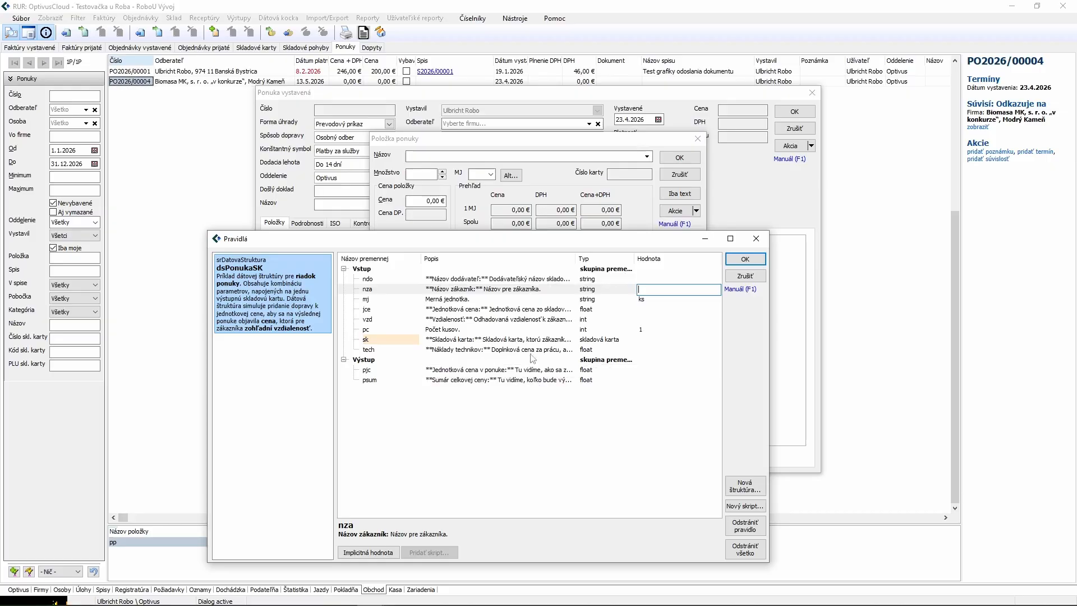
left_click(515, 341)
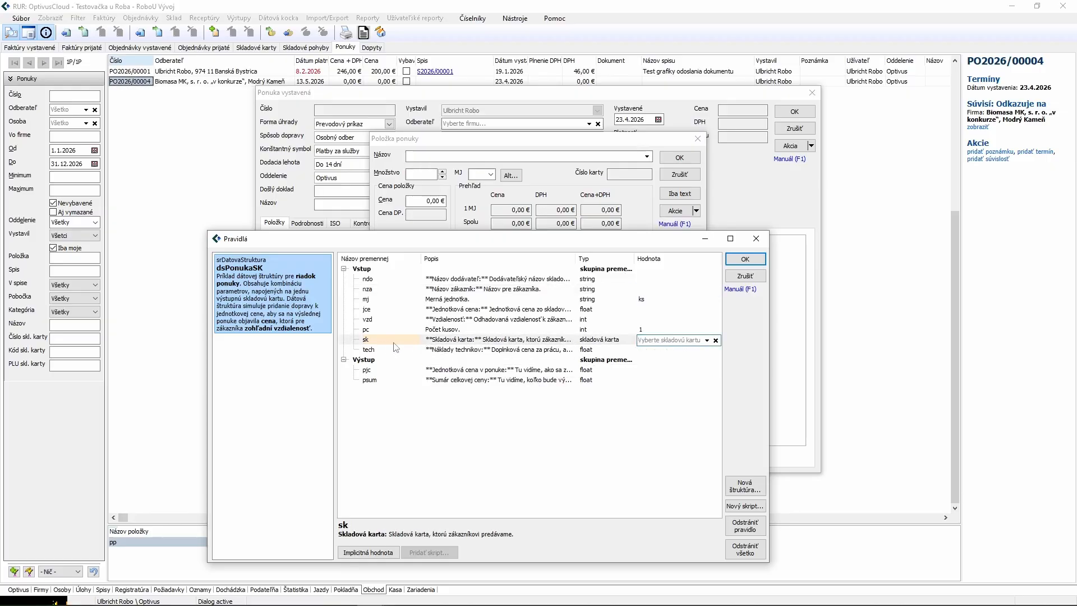
Assign the BMW Spark Plug Cover stock card to the sk variable in the item's rules
left_click(707, 341)
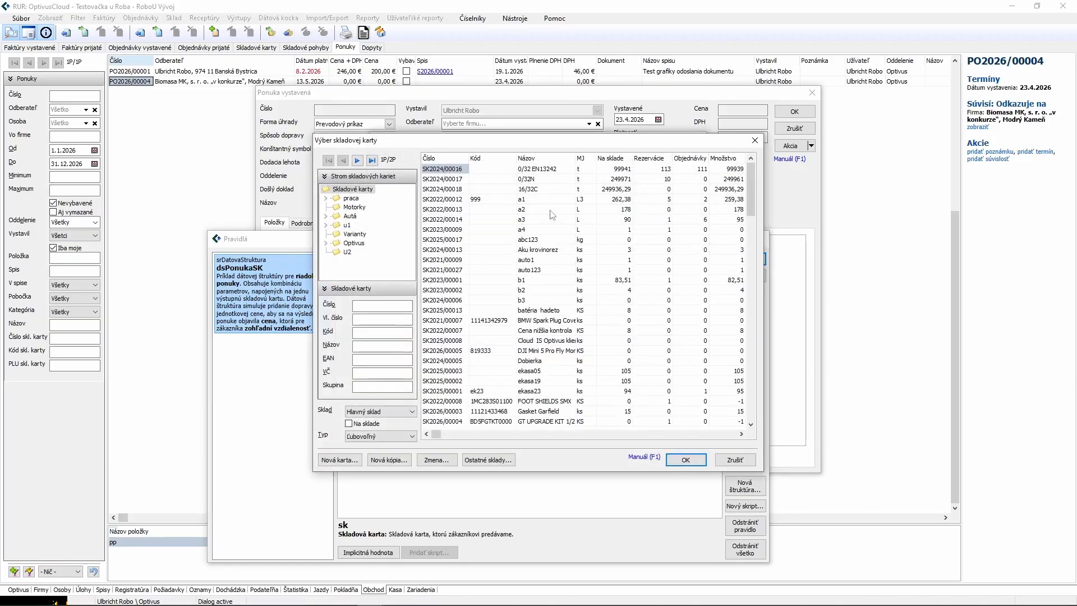
left_click_drag(536, 145, 334, 155)
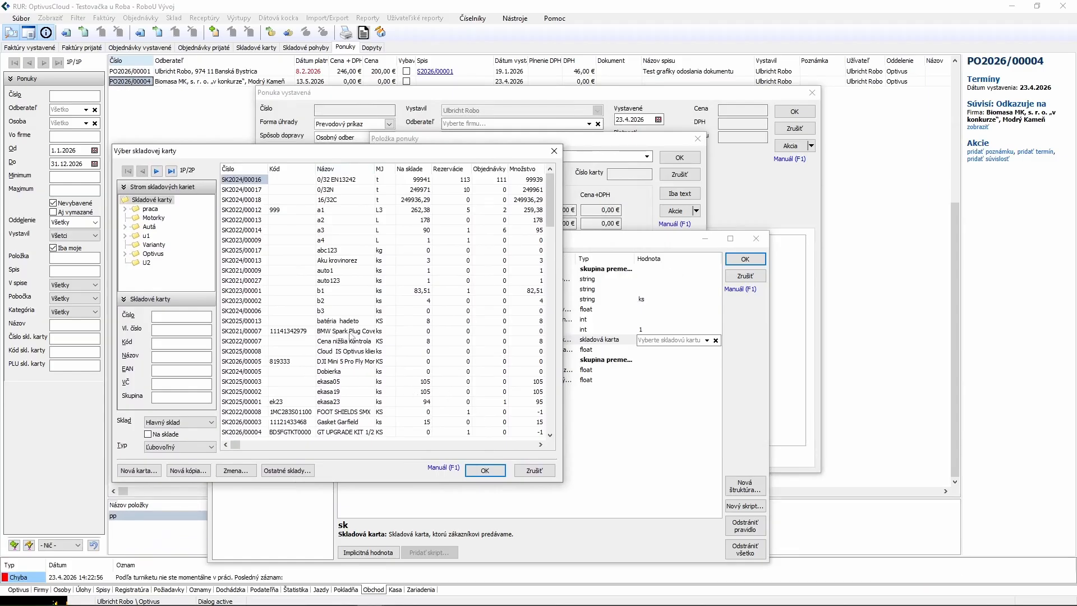
left_click(350, 336)
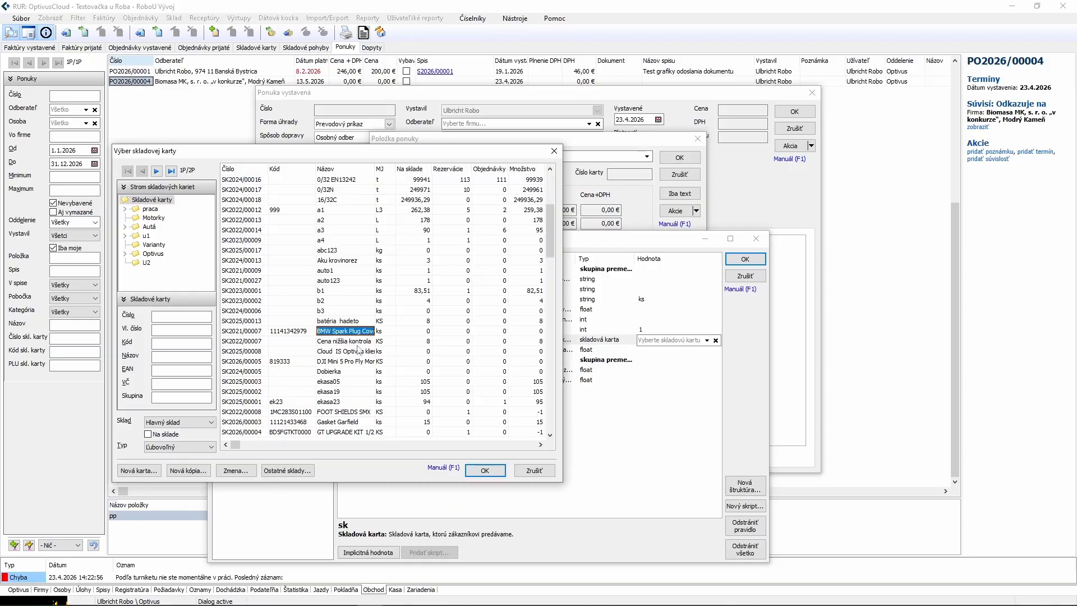
left_click(484, 470)
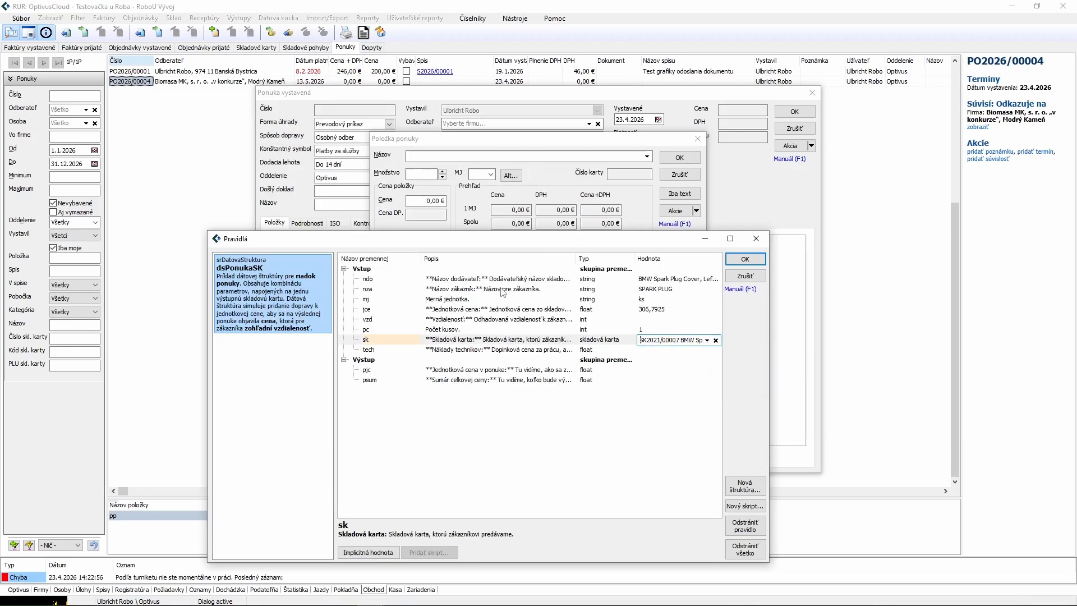
Review the ndo, nza, mj, jce, vzd and tech variables filled from the stock card and discard the item's rules
left_click(685, 281)
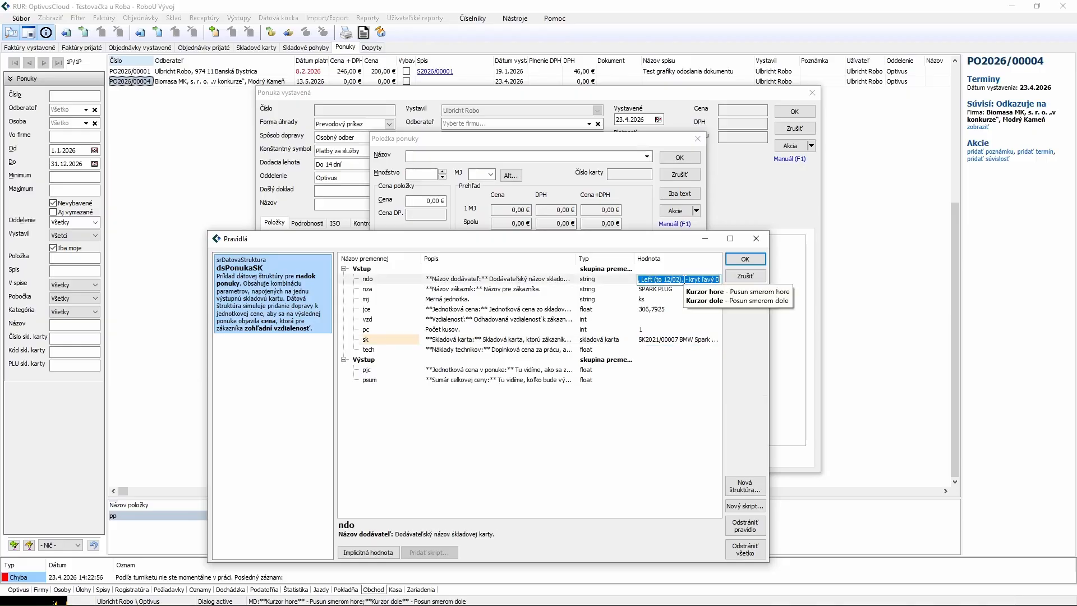
left_click(655, 290)
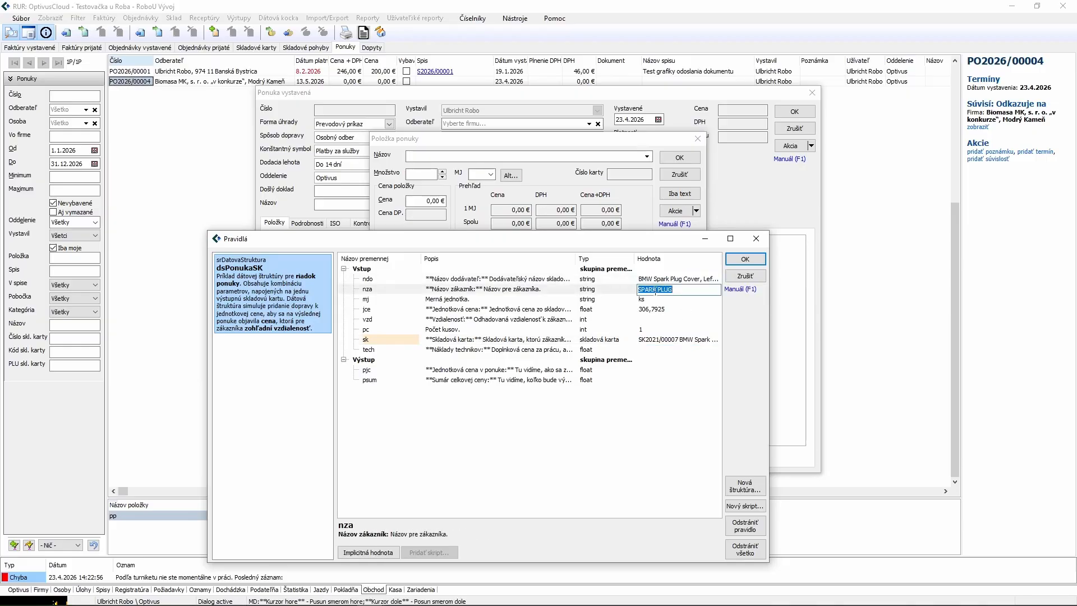
left_click(649, 298)
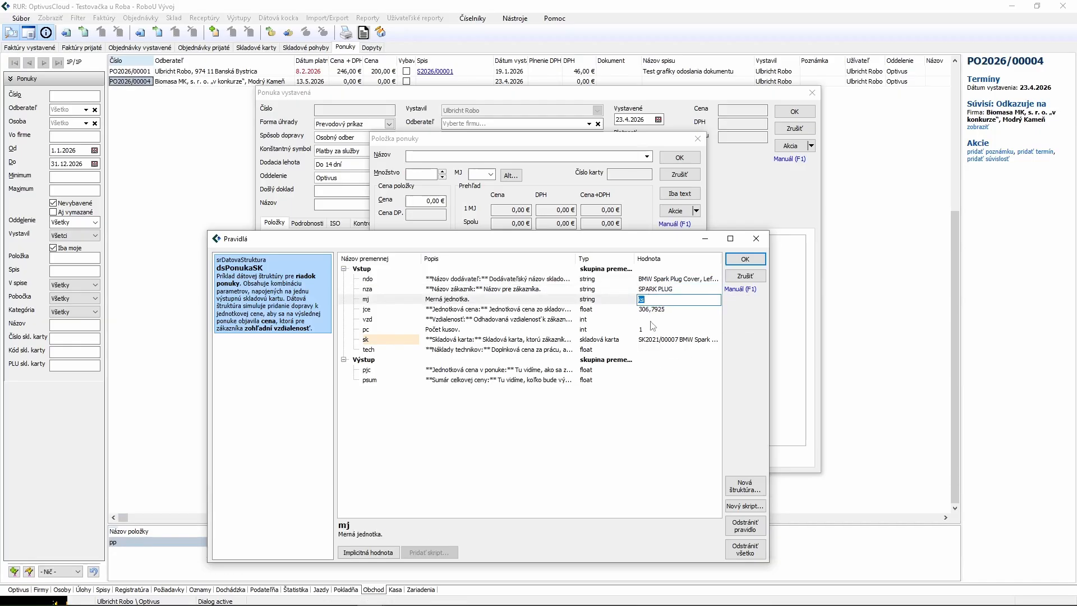
left_click(660, 310)
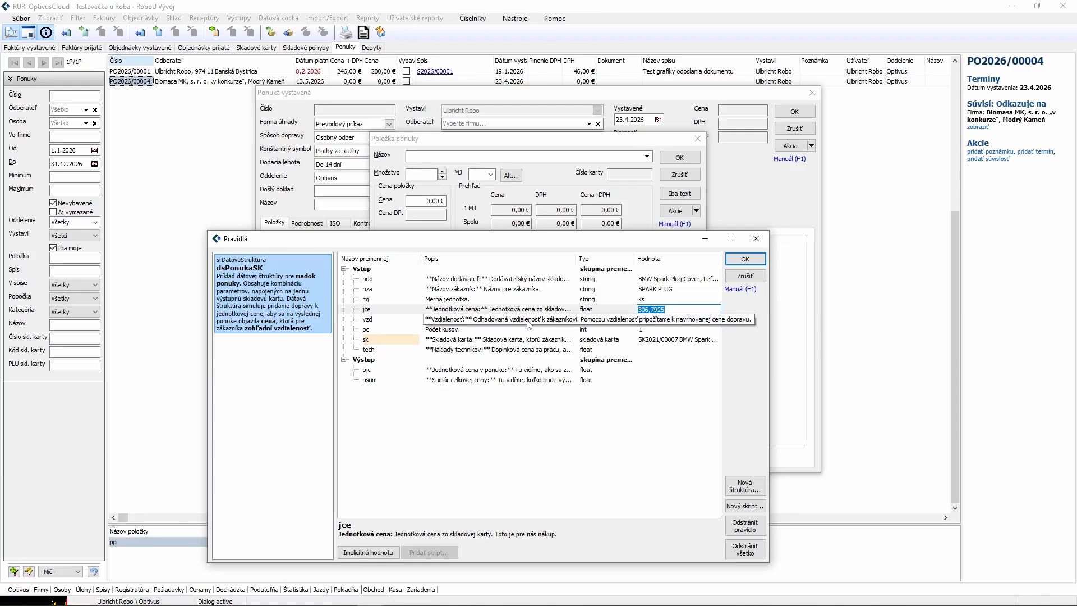
key("Down")
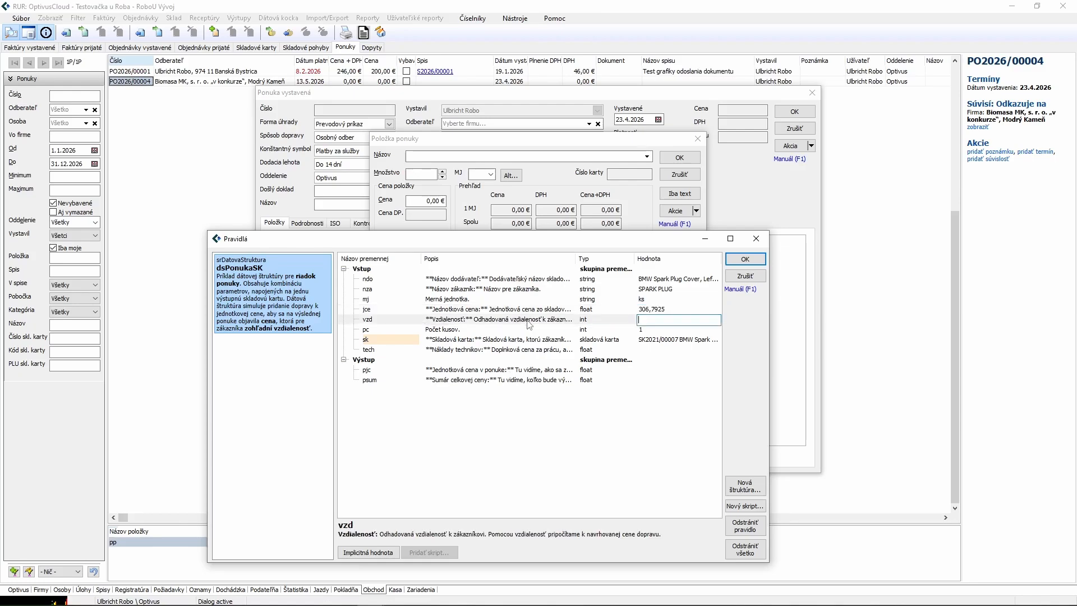
left_click(513, 351)
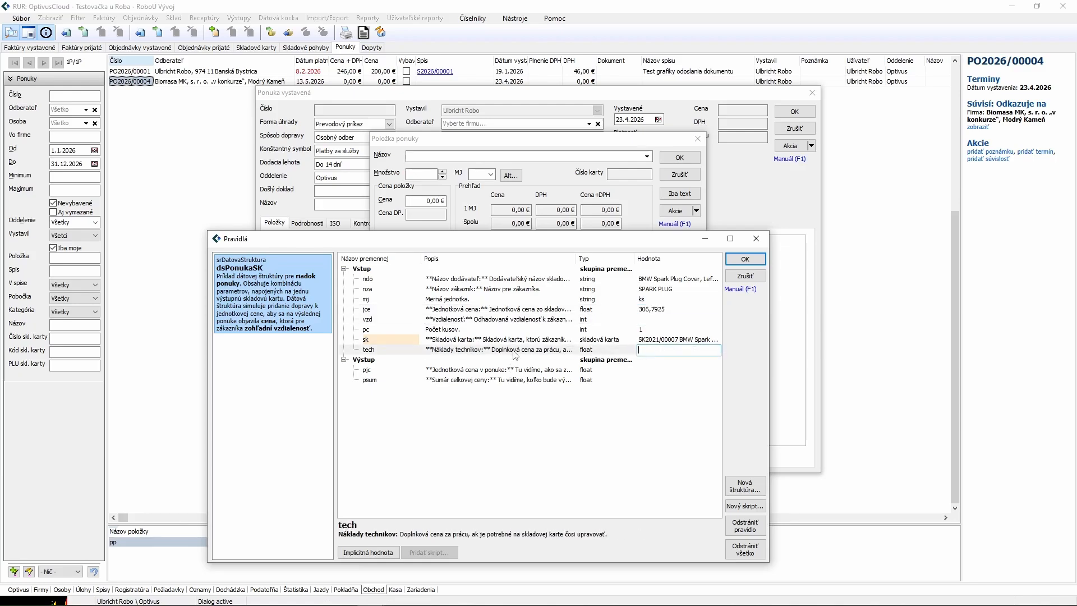
left_click(540, 321)
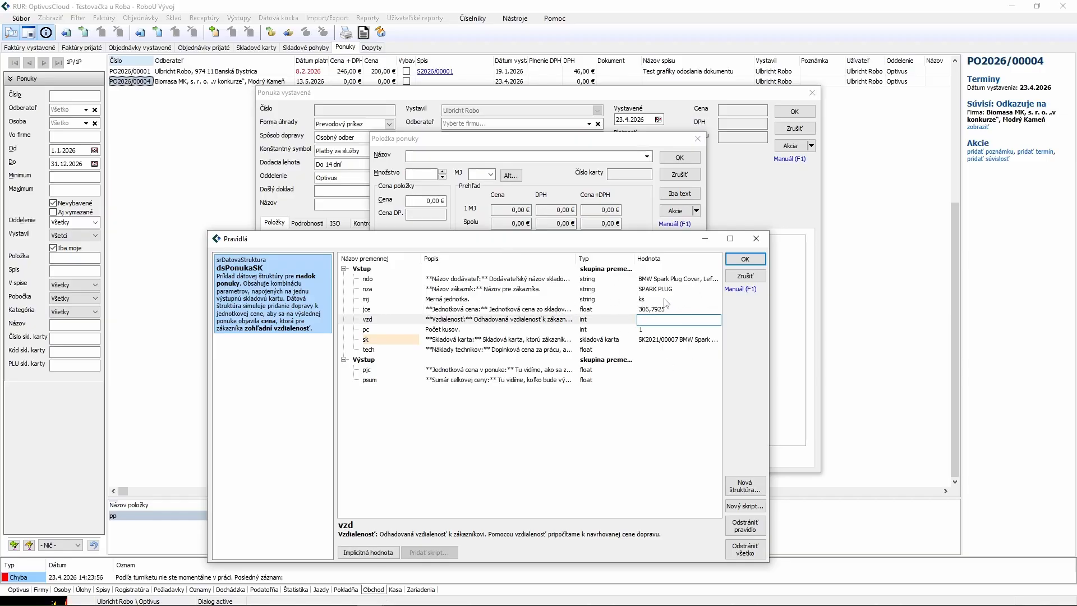
left_click(748, 278)
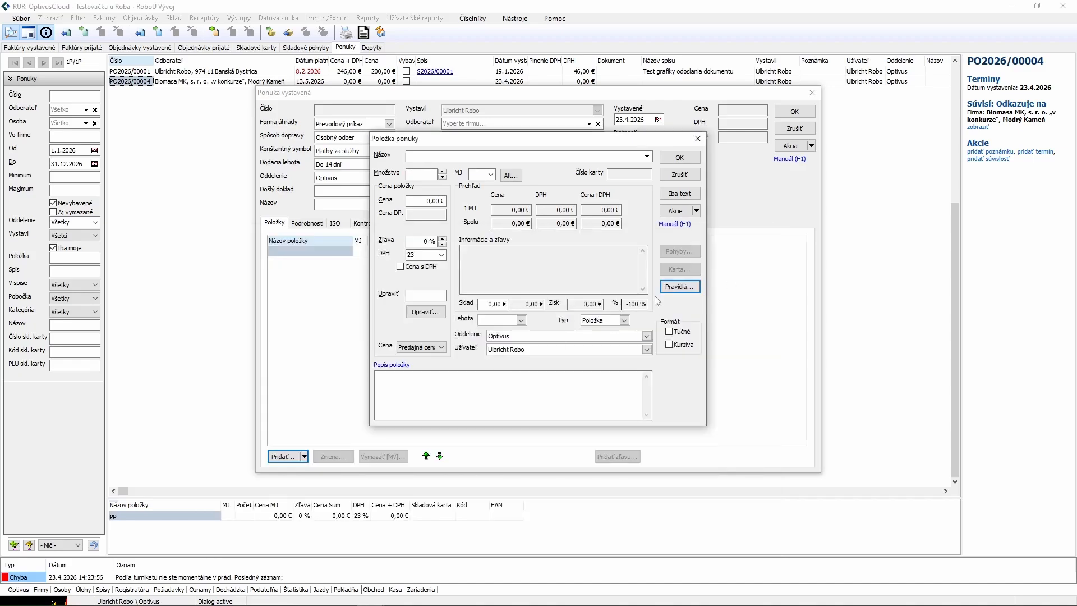
Reopen the quote item's rules and add the dsPonukaSK data structure again
left_click(673, 287)
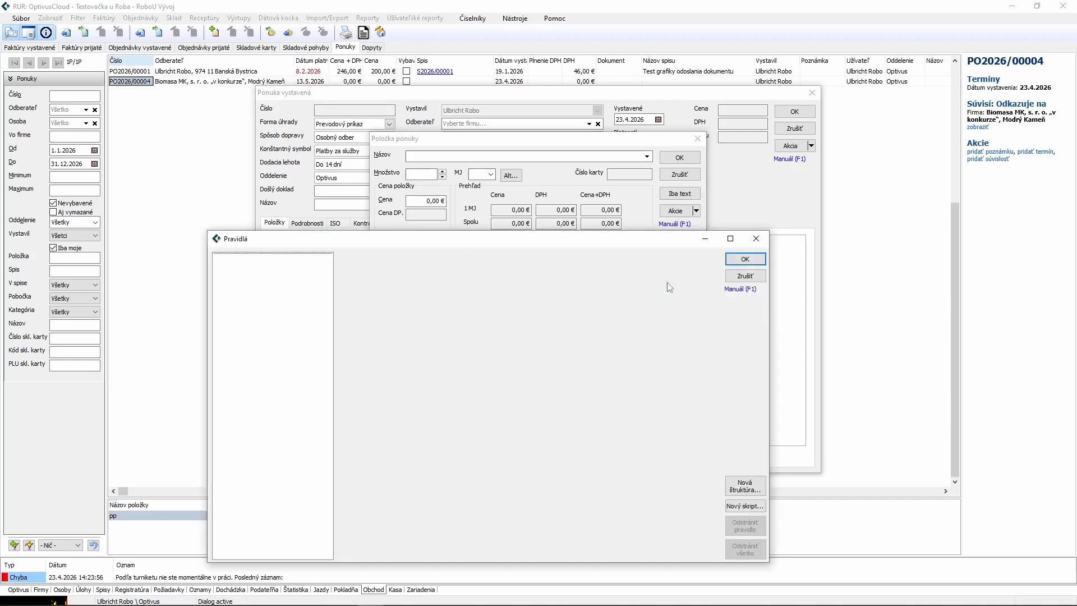
left_click(745, 486)
left_click(496, 279)
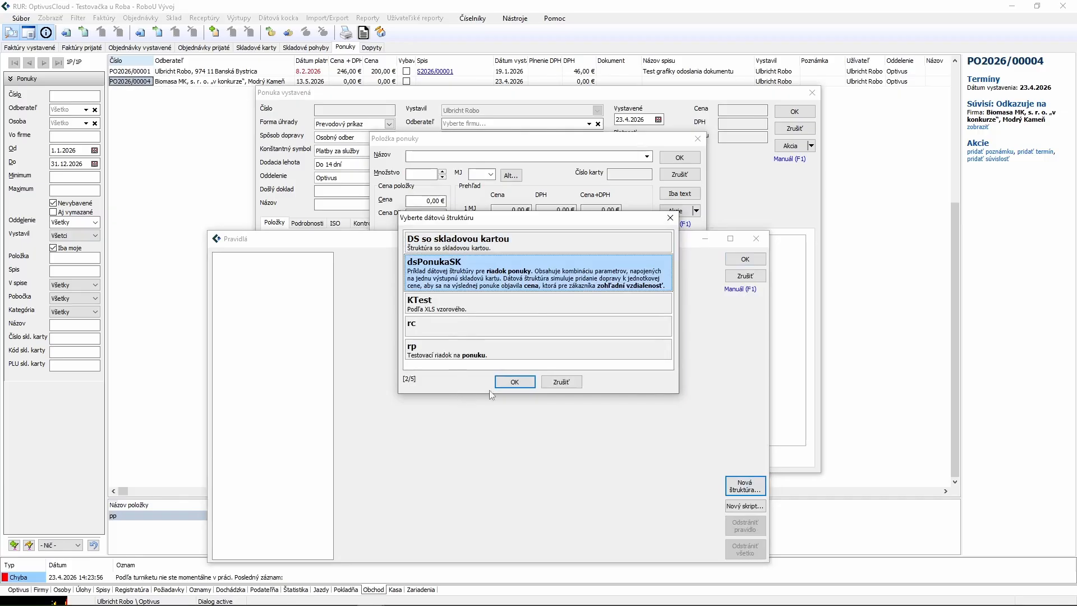
left_click(508, 383)
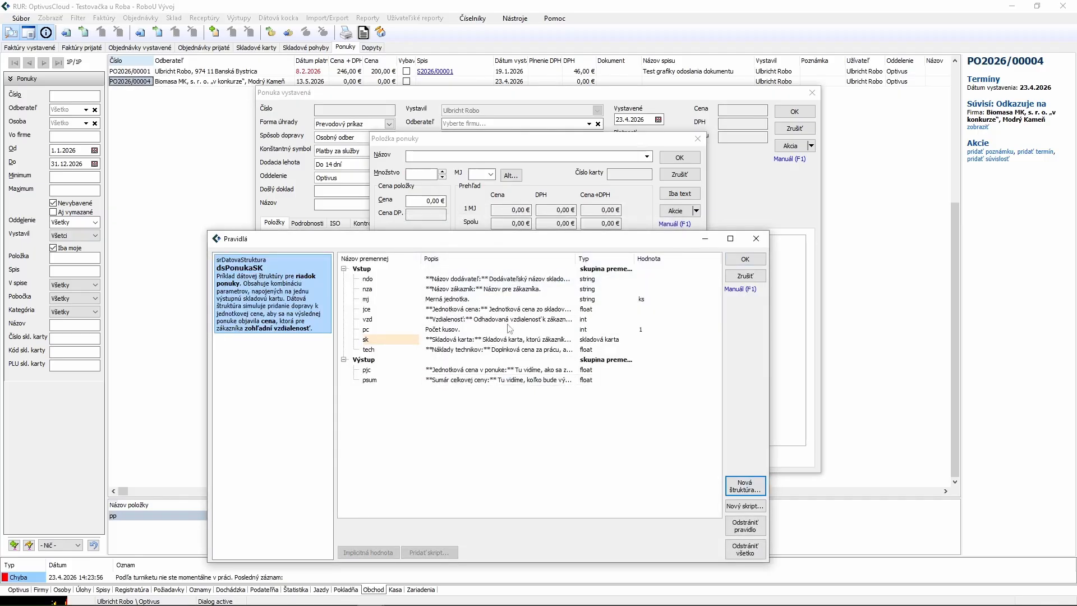
Set the ndo variable to abc 123 and nza to abc, and look through the jce, vzd, pc and tech variables
left_click(653, 280)
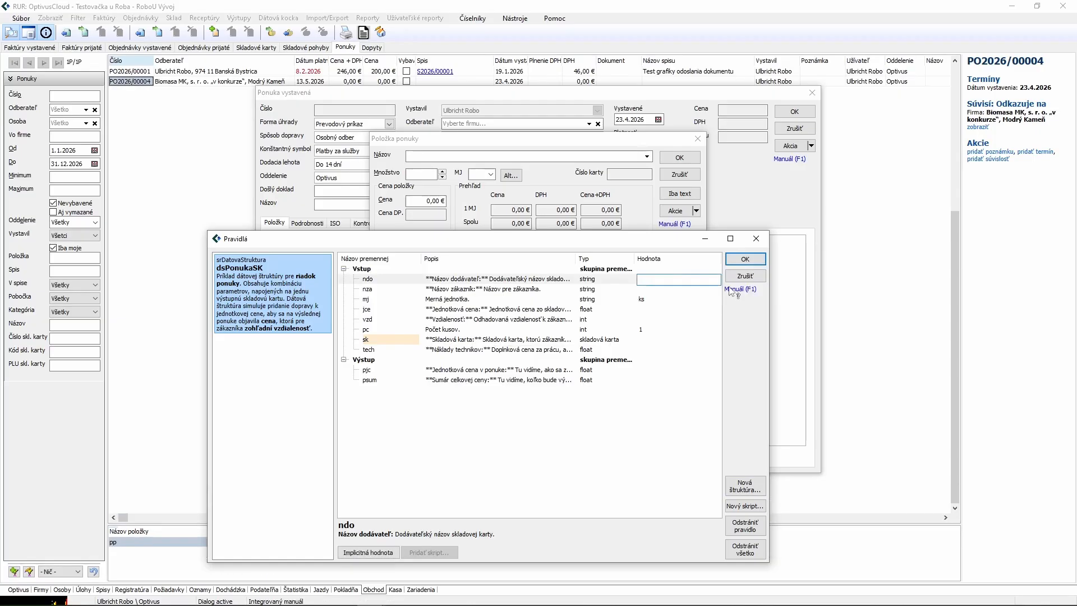
type("abc 123")
left_click(651, 290)
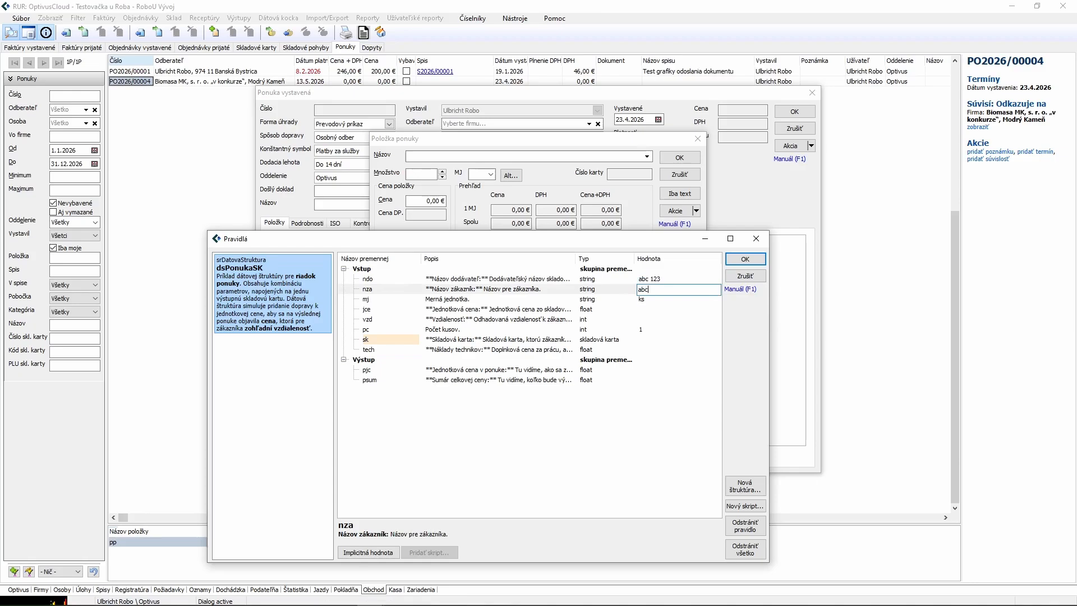
left_click(646, 311)
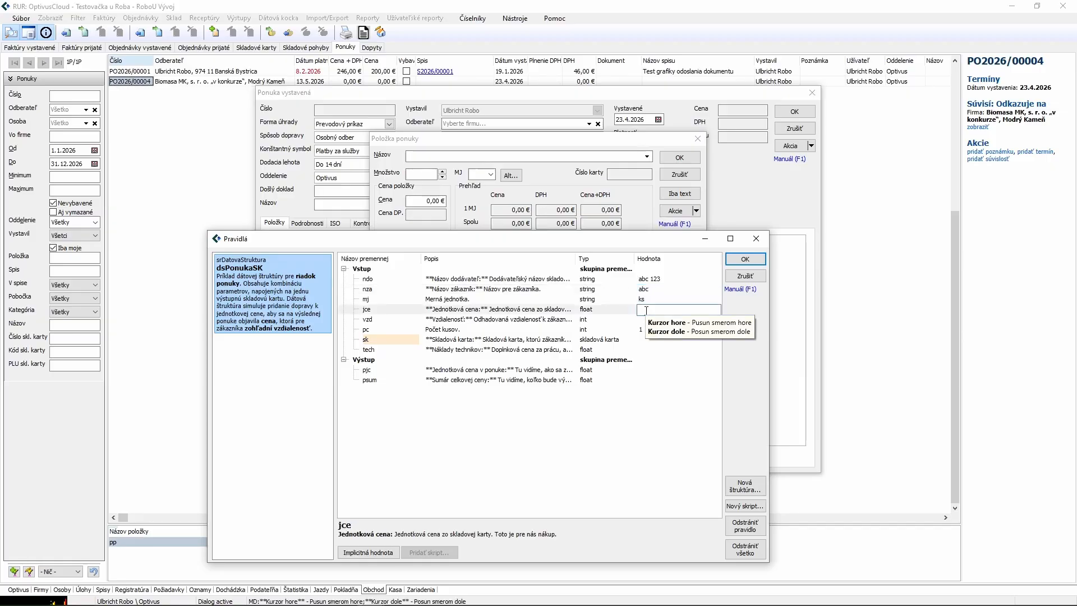
left_click(486, 321)
left_click(499, 331)
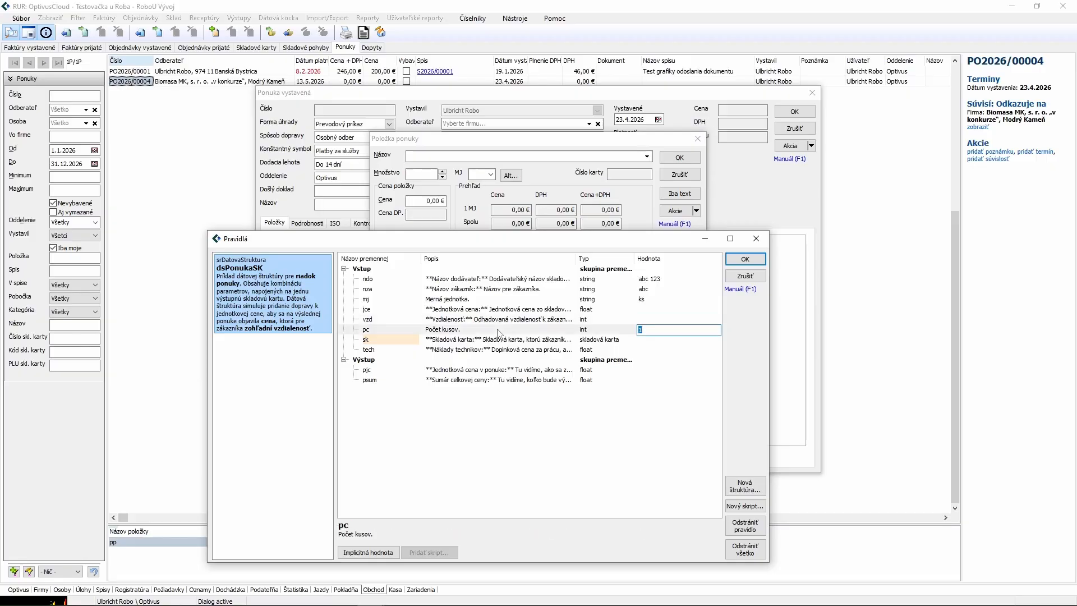
left_click(550, 353)
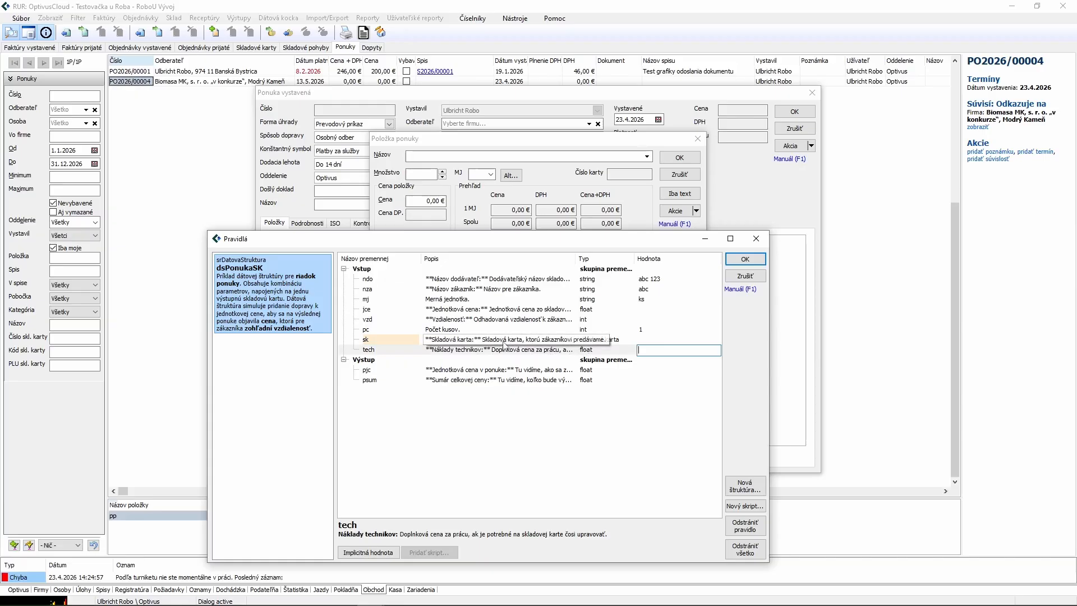
Open the stock card selection for the sk variable and position it so the variable values stay visible
left_click(536, 341)
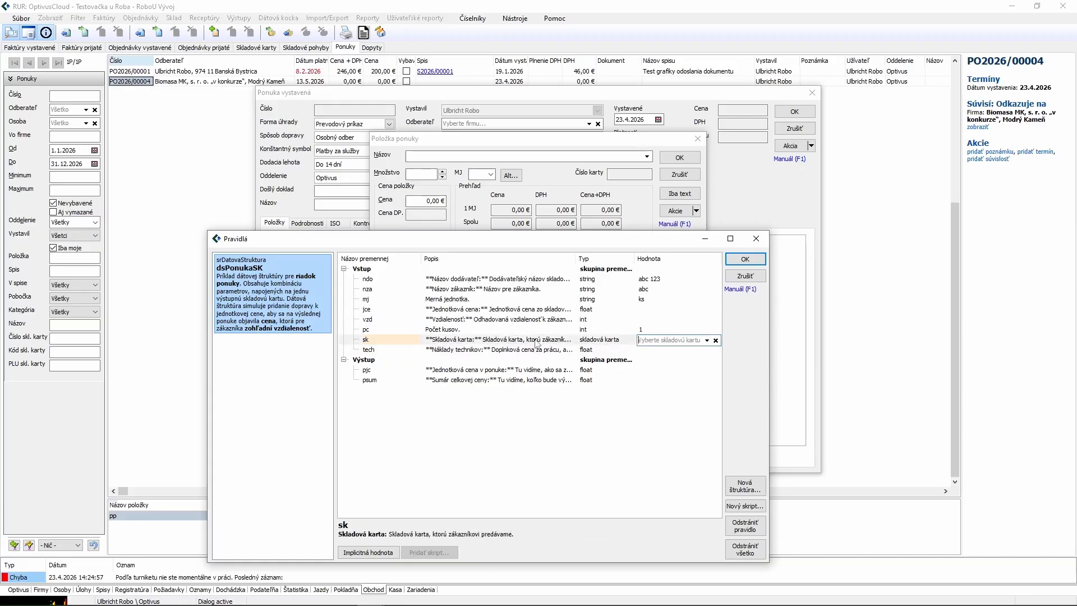
left_click(708, 341)
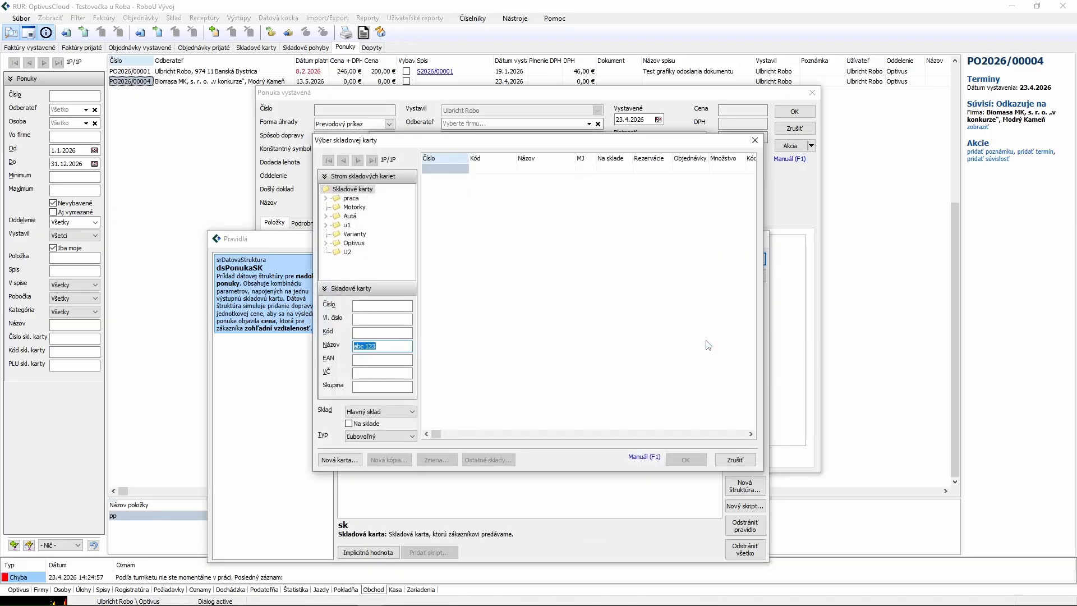
left_click_drag(391, 147, 763, 171)
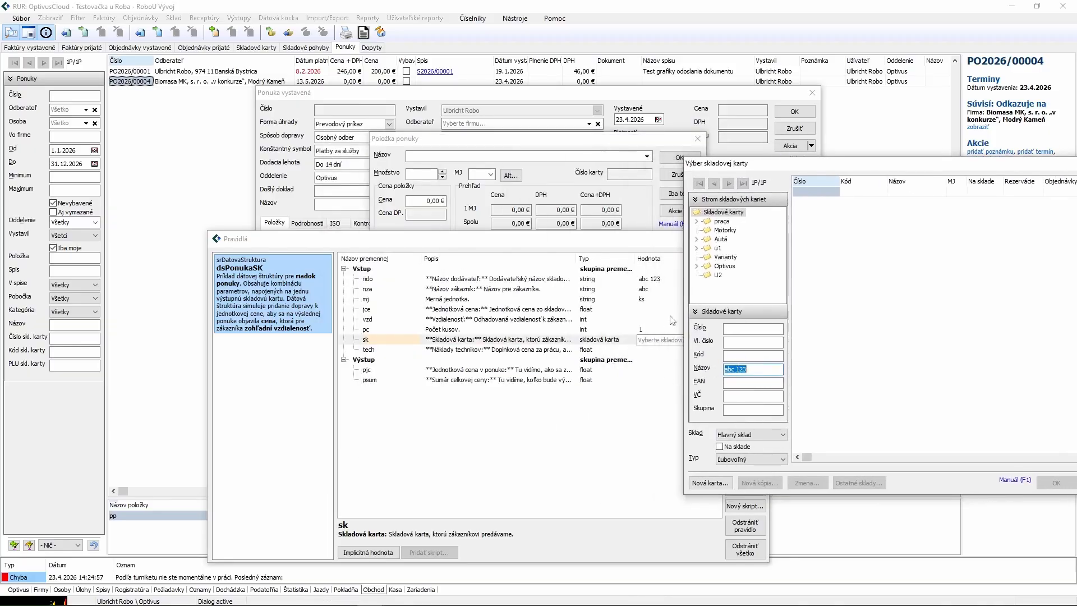
left_click_drag(821, 171, 484, 170)
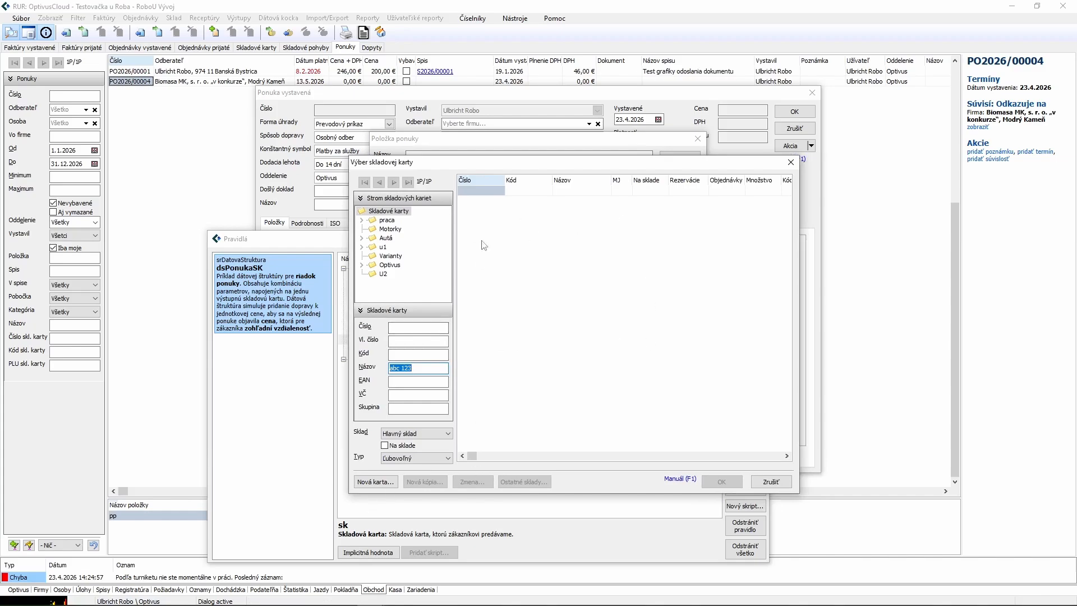
left_click_drag(481, 168, 220, 177)
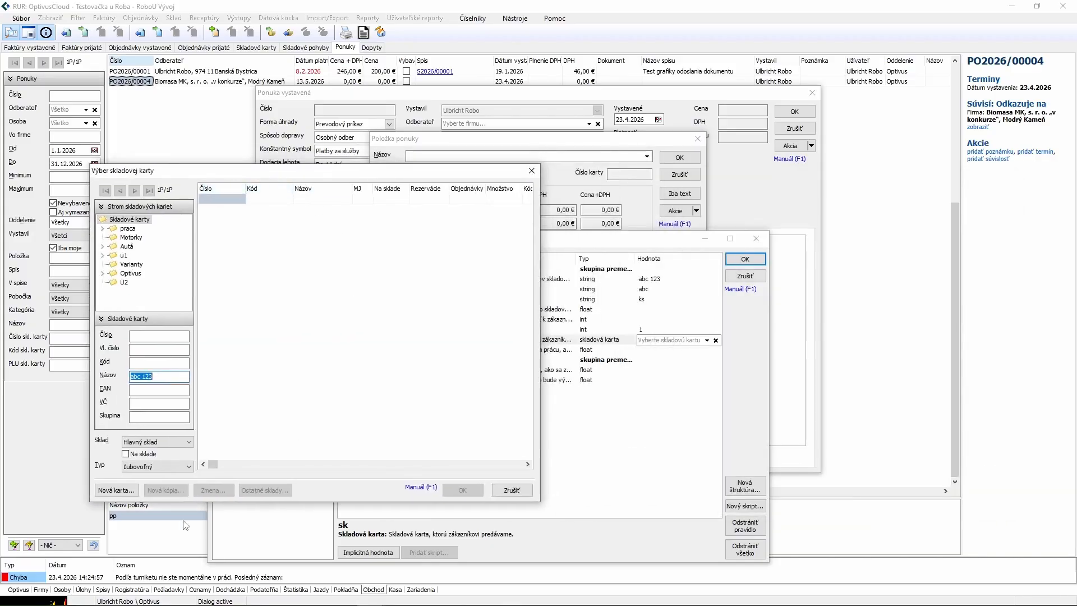
Create a new stock card named abc 123 from the prefilled data, save it despite the missing warranty, and assign it to the sk variable
left_click(108, 493)
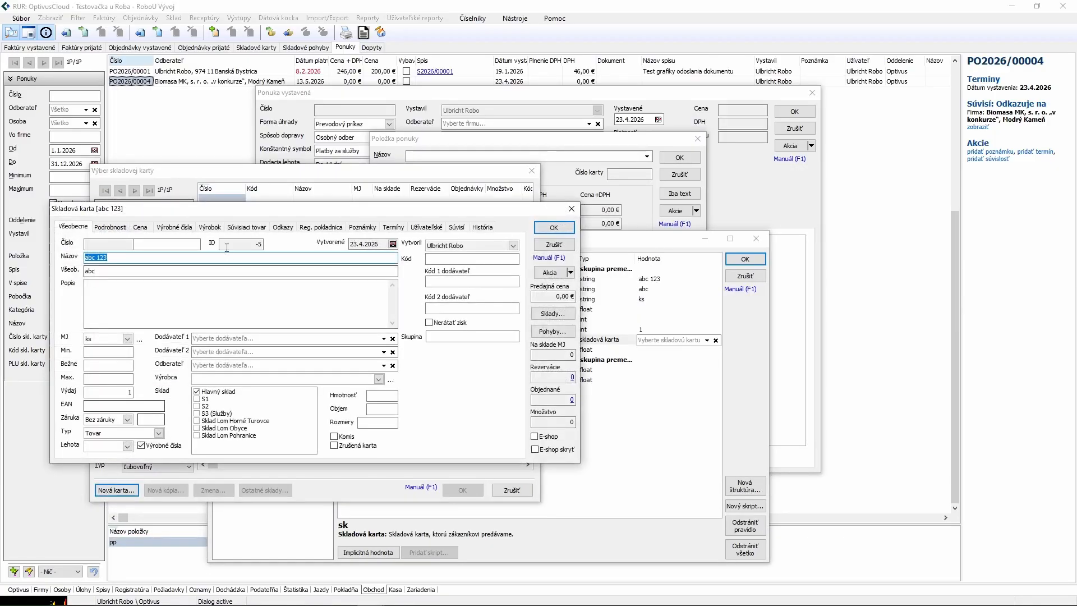
left_click_drag(240, 214, 594, 332)
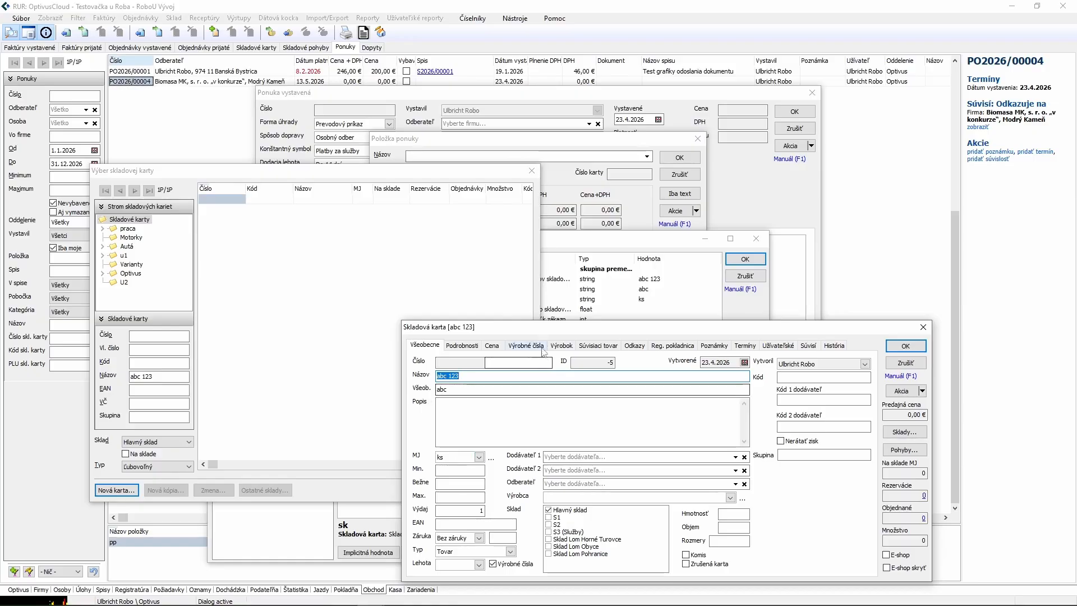
left_click_drag(548, 334, 501, 286)
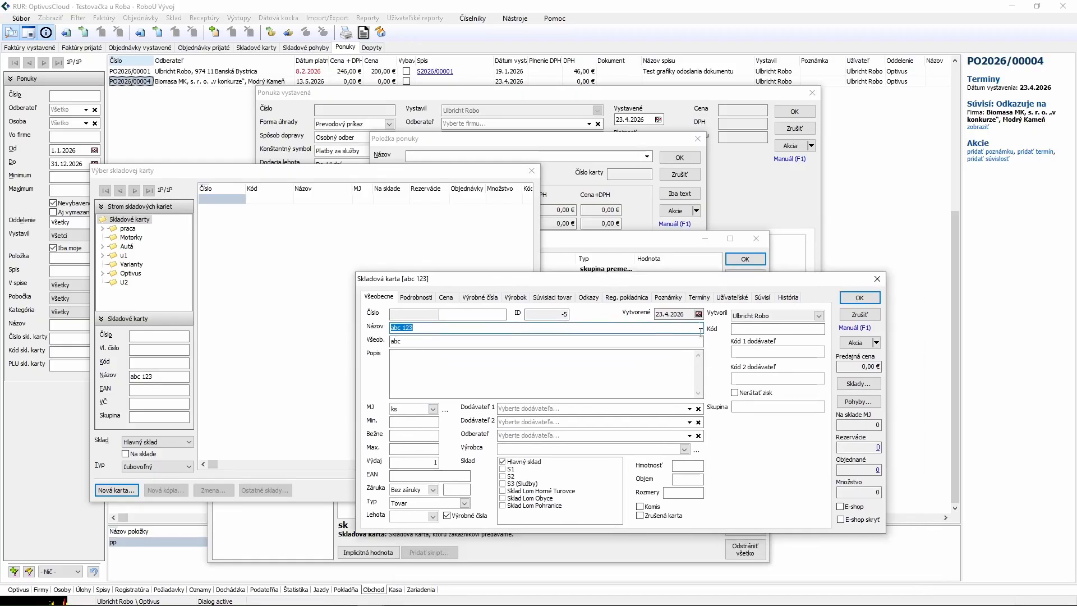
left_click(871, 302)
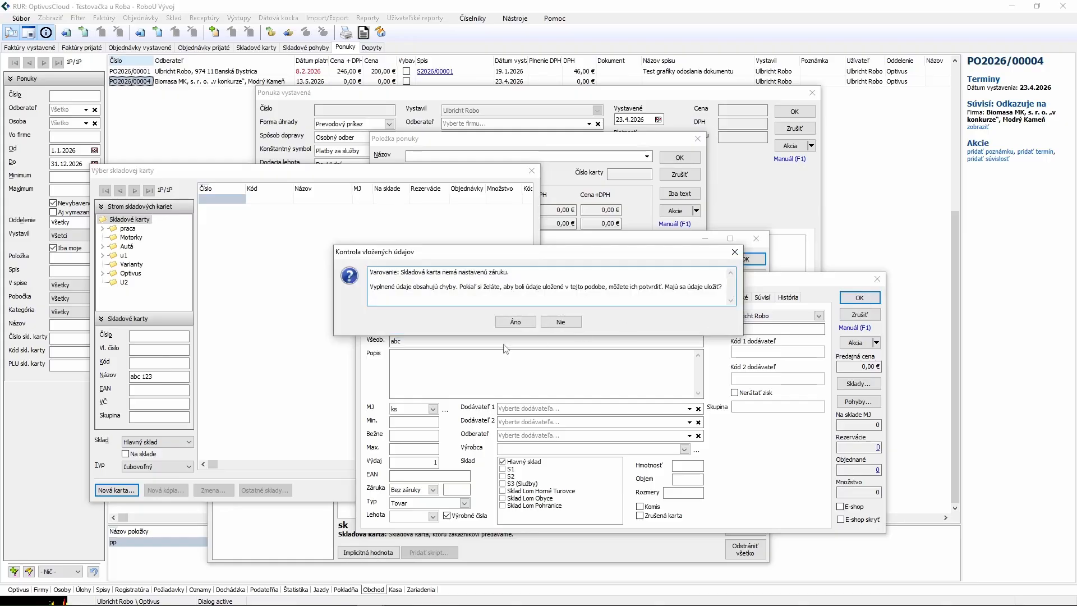
left_click(519, 324)
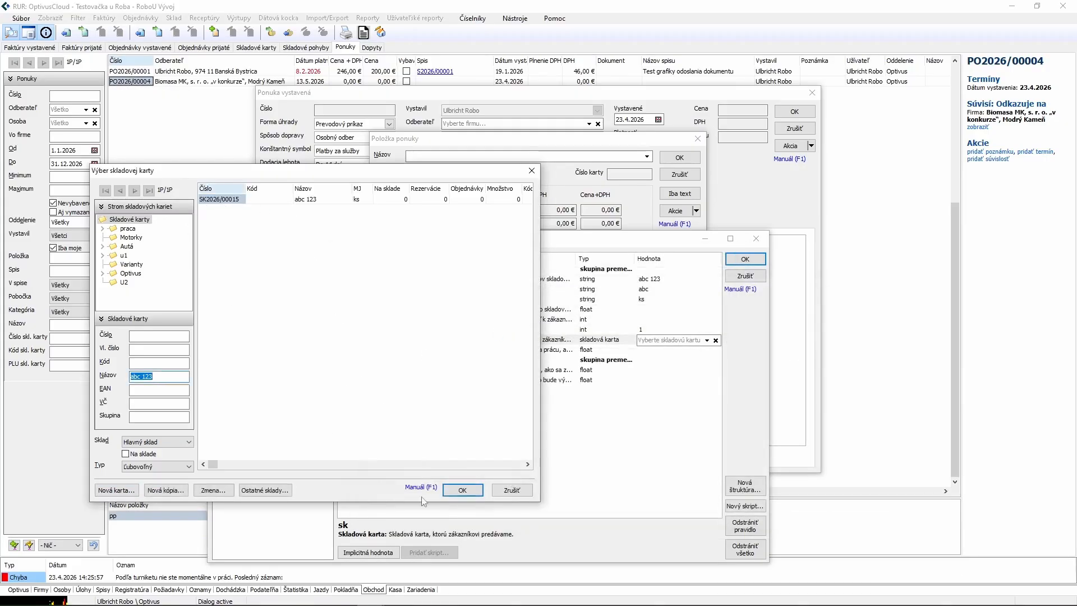
left_click(463, 491)
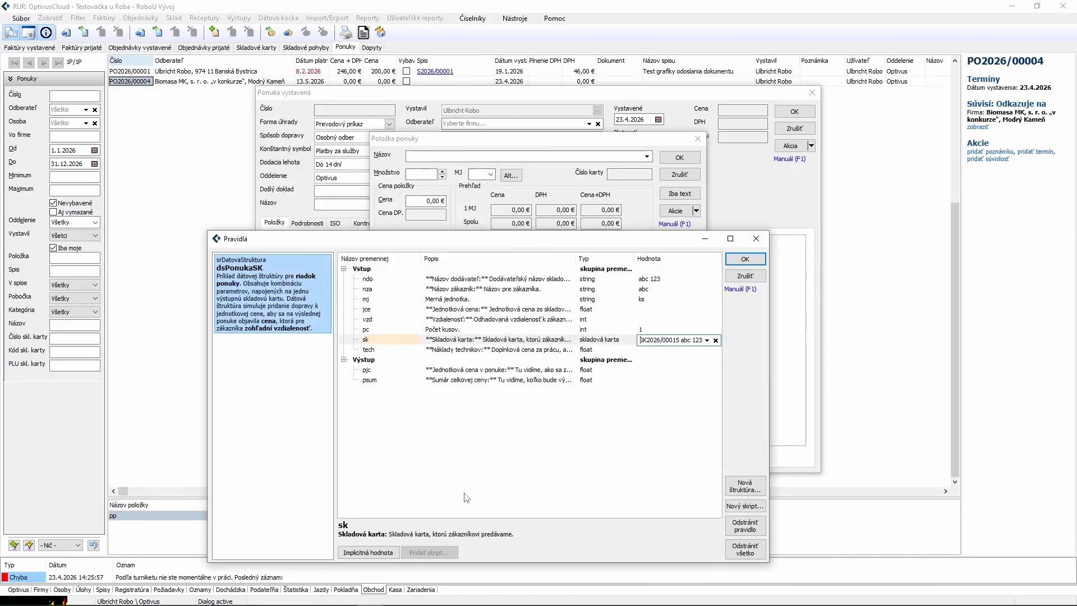